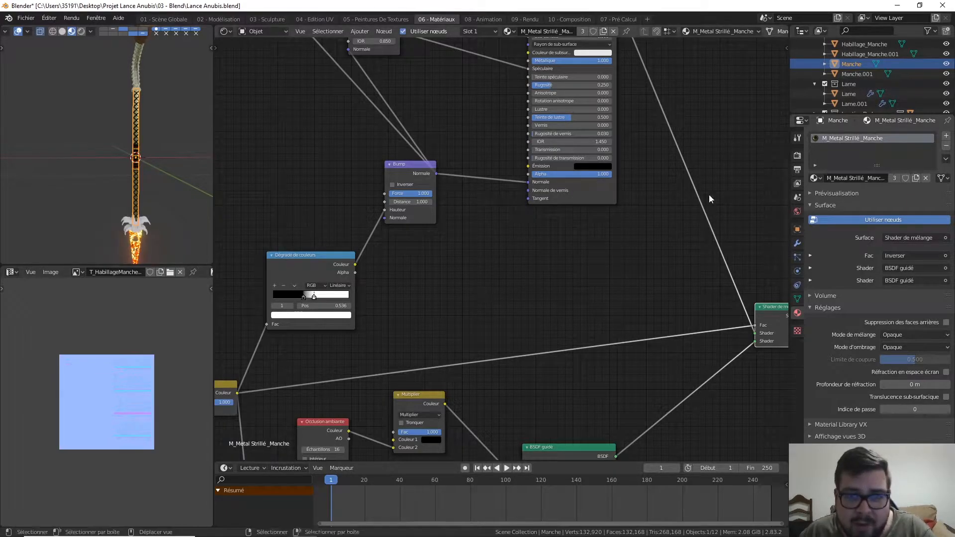
Step: Move the Mix Shader node higher in the handle material's node tree, between the two BSDF nodes
{"action": "scroll", "coordinate": [550, 249], "scroll_direction": "down", "scroll_amount": 2}
{"action": "middle_click_drag", "start_coordinate": [498, 144], "coordinate": [552, 209]}
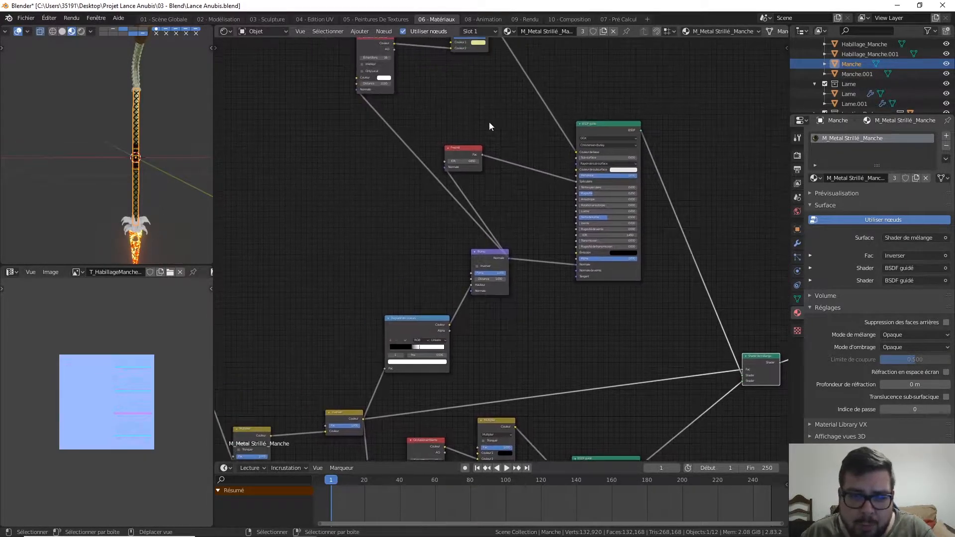
{"action": "scroll", "coordinate": [539, 262], "scroll_direction": "down", "scroll_amount": 2}
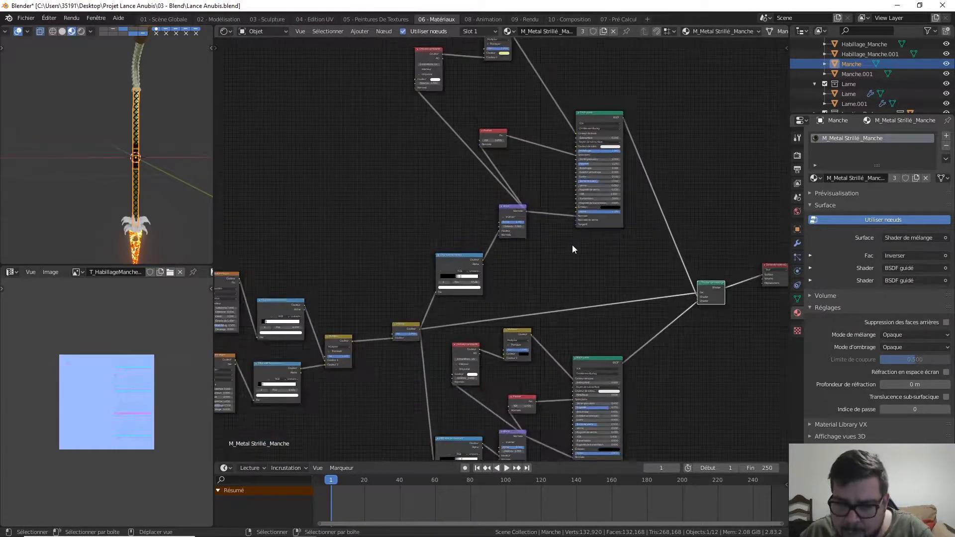
{"action": "middle_click_drag", "start_coordinate": [608, 246], "coordinate": [530, 221]}
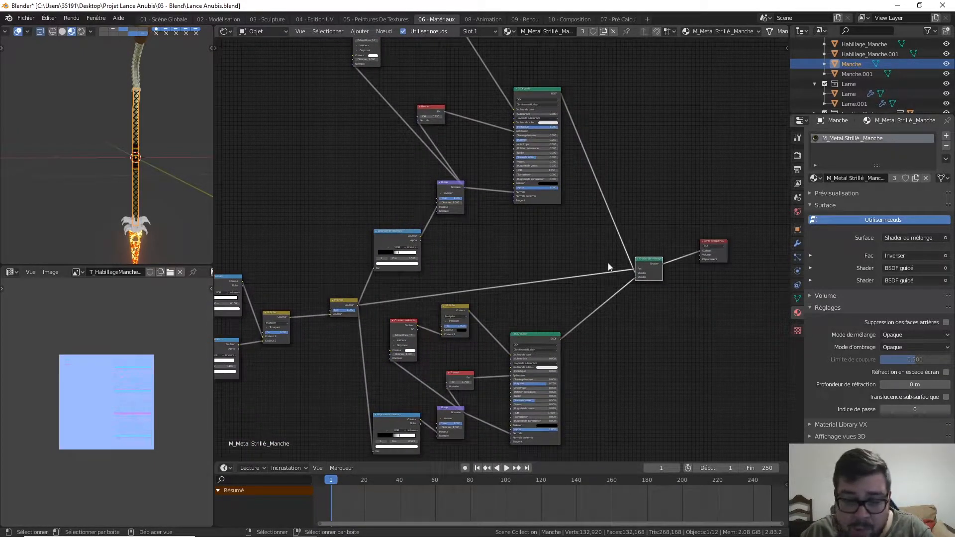
{"action": "left_click_drag", "start_coordinate": [654, 264], "coordinate": [638, 192]}
{"action": "middle_click_drag", "start_coordinate": [607, 149], "coordinate": [618, 199]}
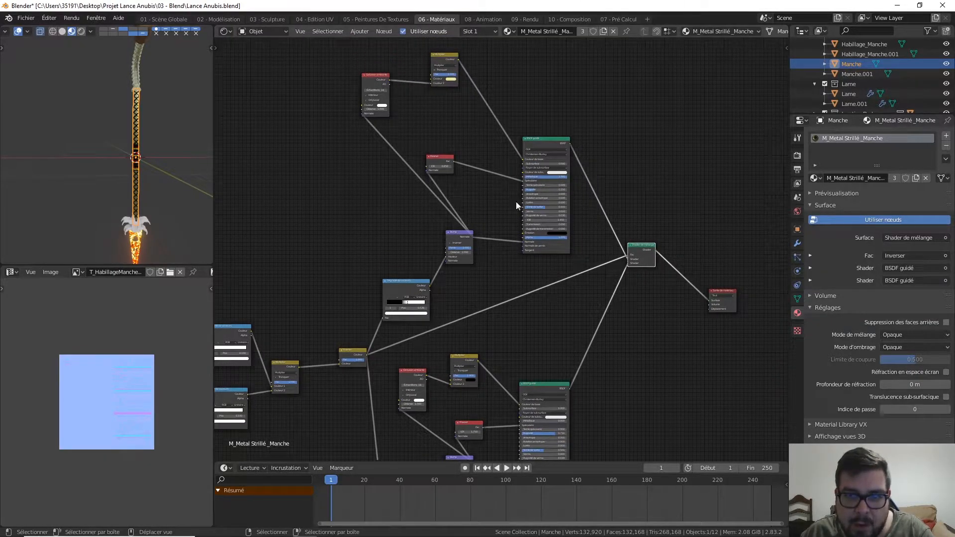
Step: In the Pré Calcul workspace, replace both the target and the source of the Mesh bake node with Manche
{"action": "left_click", "coordinate": [621, 19]}
{"action": "middle_click_drag", "start_coordinate": [420, 149], "coordinate": [549, 129]}
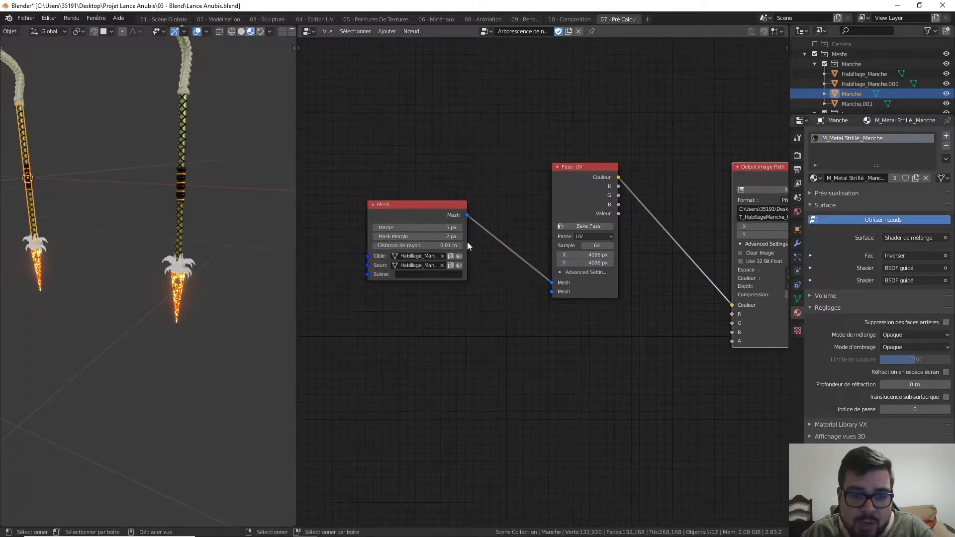
{"action": "scroll", "coordinate": [450, 248], "scroll_direction": "up", "scroll_amount": 2}
{"action": "left_click", "coordinate": [425, 252]}
{"action": "left_click", "coordinate": [426, 262]}
{"action": "left_click", "coordinate": [387, 250]}
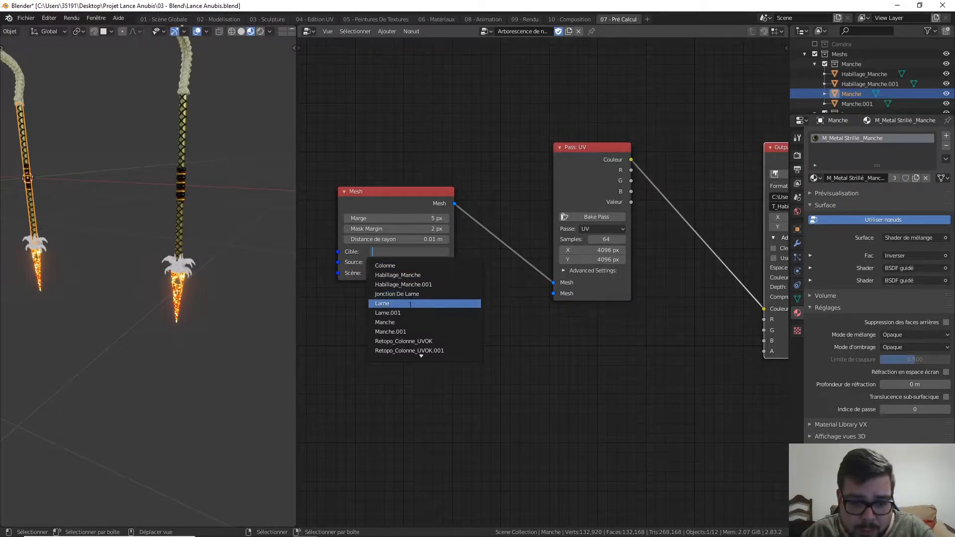
{"action": "left_click", "coordinate": [411, 324]}
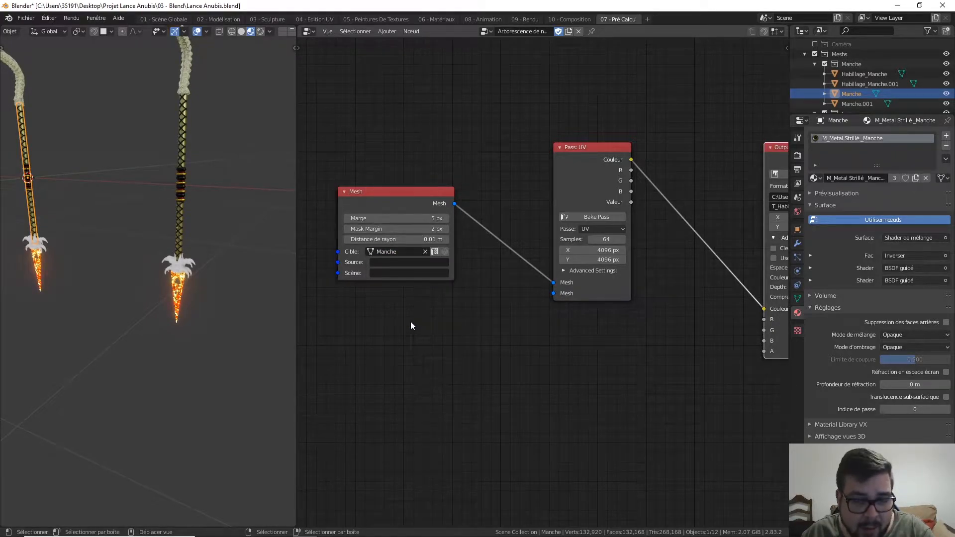
{"action": "left_click", "coordinate": [419, 262]}
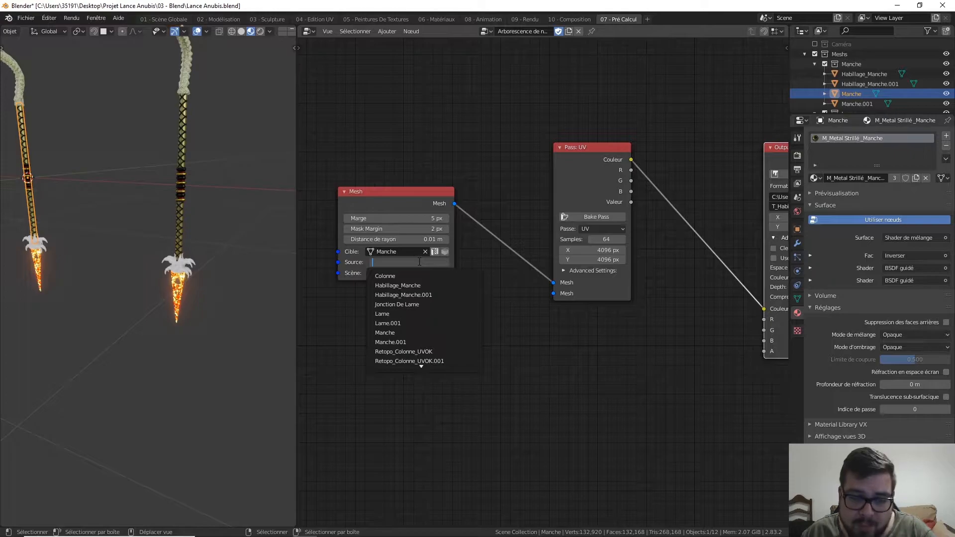
{"action": "left_click", "coordinate": [404, 333]}
Step: Set the bake pass node to Albedo
{"action": "middle_click_drag", "start_coordinate": [575, 238], "coordinate": [468, 242]}
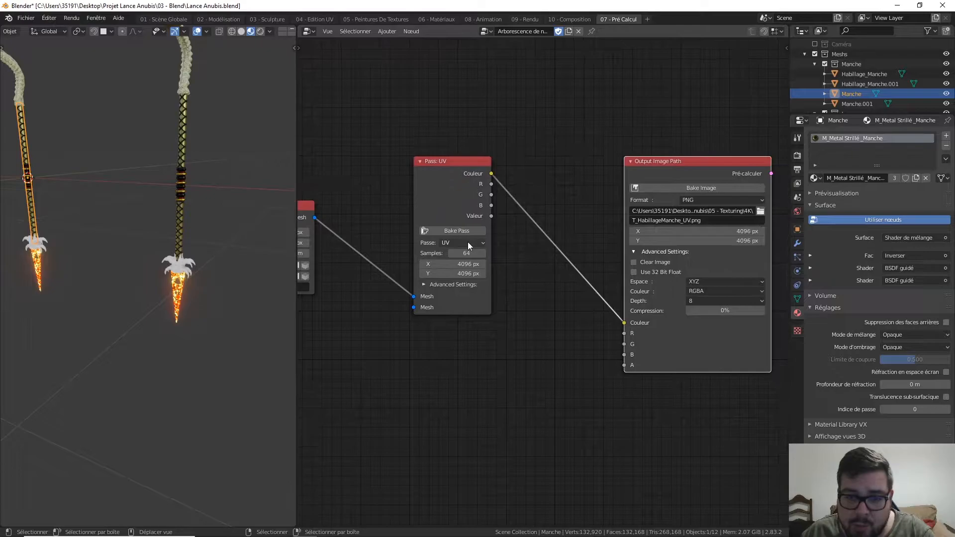
{"action": "left_click", "coordinate": [467, 243]}
{"action": "left_click", "coordinate": [468, 253]}
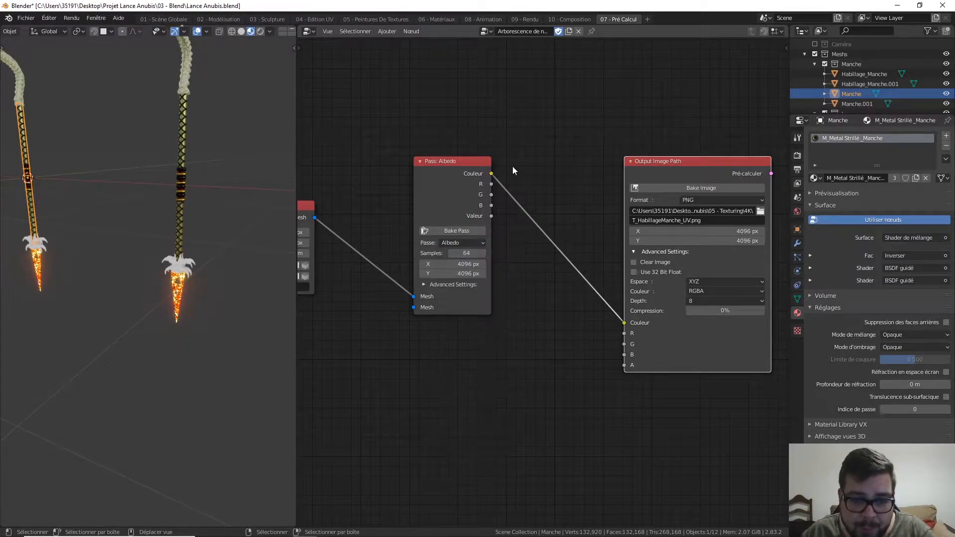
Step: Check the existing texture files in the 4K output folder without changing the path
{"action": "middle_click_drag", "start_coordinate": [550, 269], "coordinate": [440, 271]}
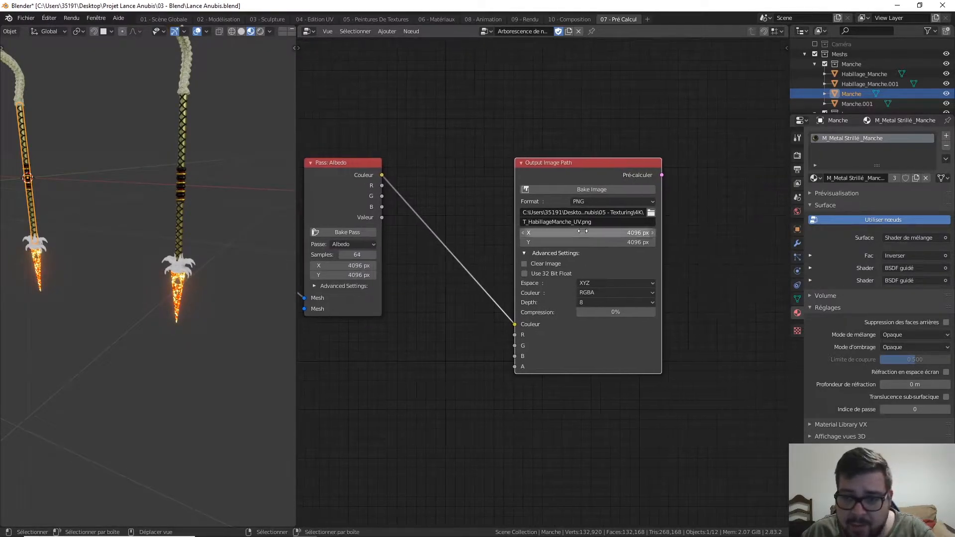
{"action": "left_click", "coordinate": [651, 213]}
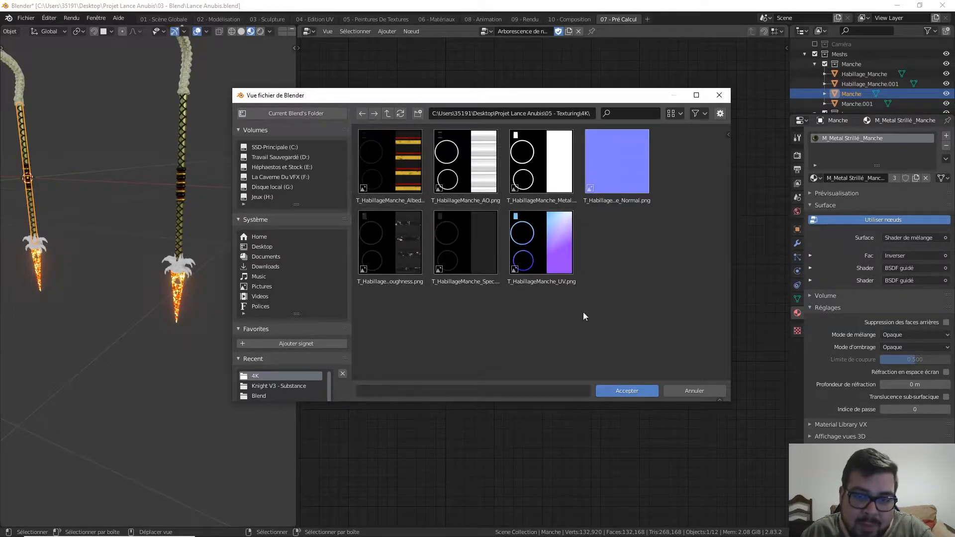
{"action": "left_click", "coordinate": [687, 389]}
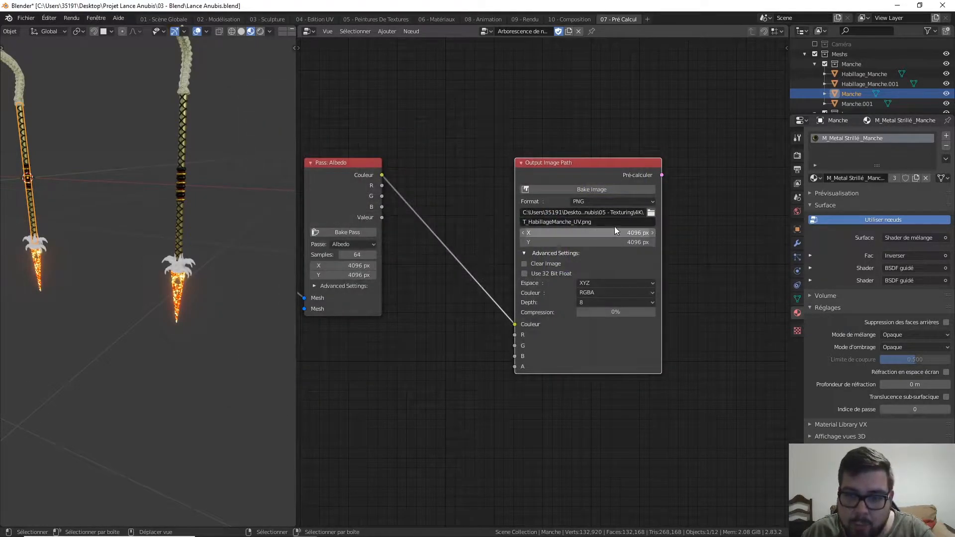
Step: Rename the output image file as T_Manche_Albedo.png
{"action": "left_click", "coordinate": [529, 222]}
{"action": "left_click_drag", "start_coordinate": [528, 222], "coordinate": [551, 223]}
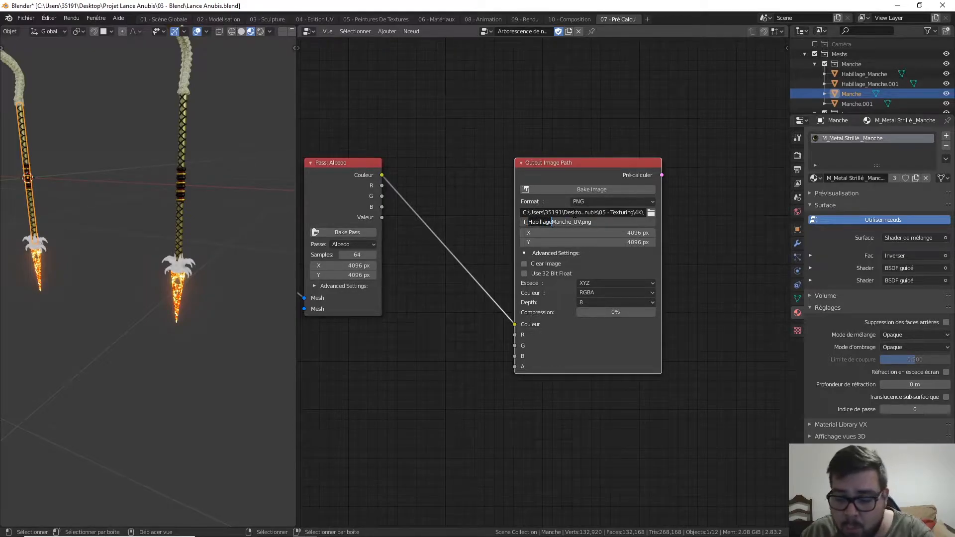
{"action": "key", "text": "BackSpace"}
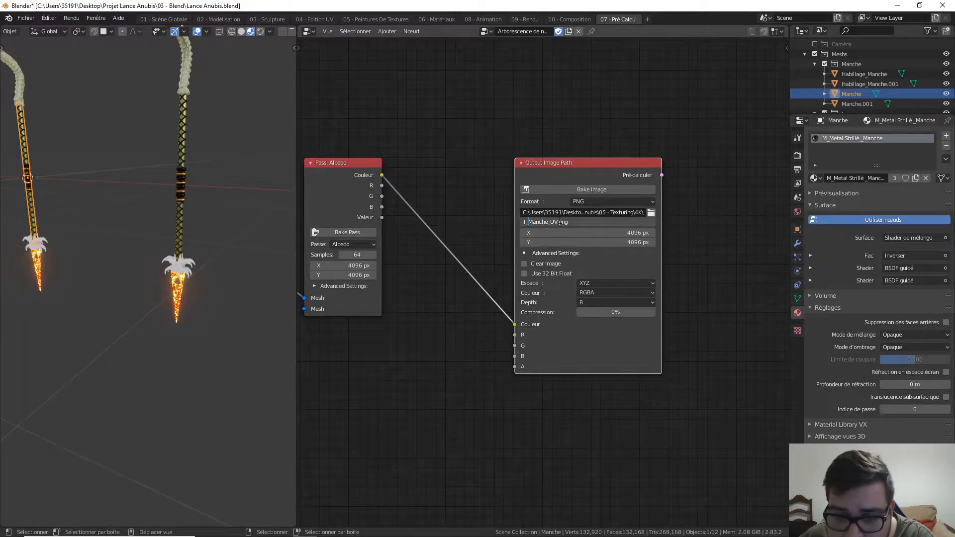
{"action": "key", "text": "BackSpace"}
{"action": "key", "text": "BackSpace"}
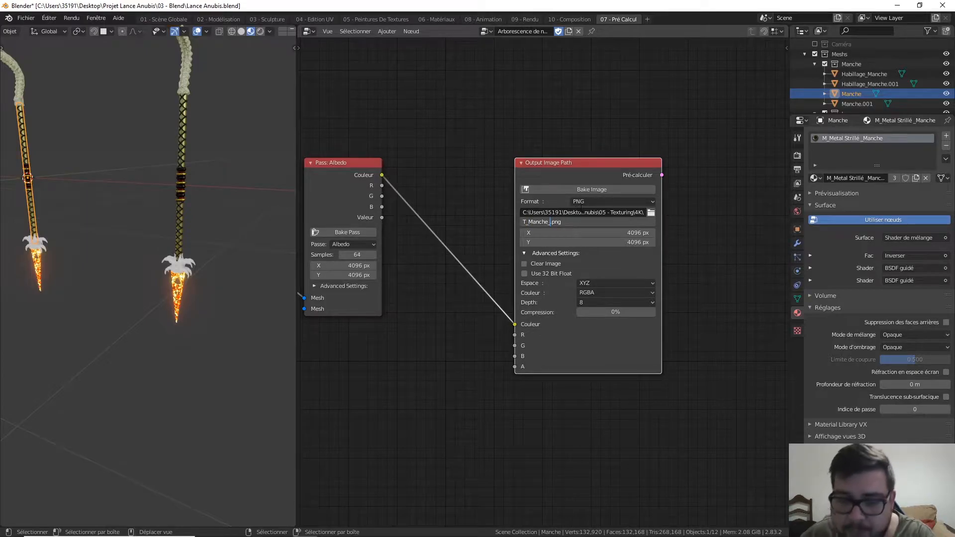
{"action": "type", "text": "Albedo"}
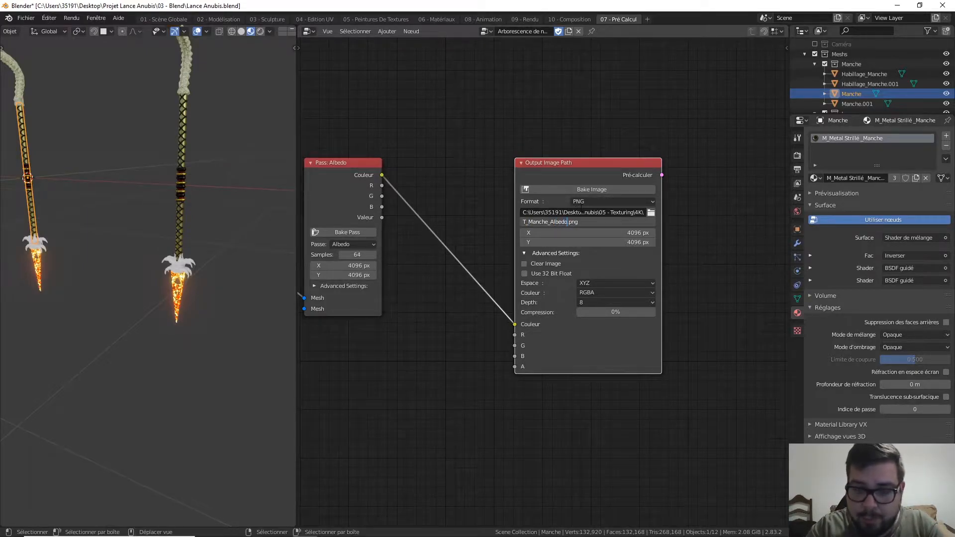
{"action": "key", "text": "Return"}
Step: Set the output image's colour space to sRGB, with Use 32 Bit Float disabled
{"action": "left_click", "coordinate": [603, 276]}
{"action": "left_click", "coordinate": [604, 282]}
{"action": "left_click", "coordinate": [599, 347]}
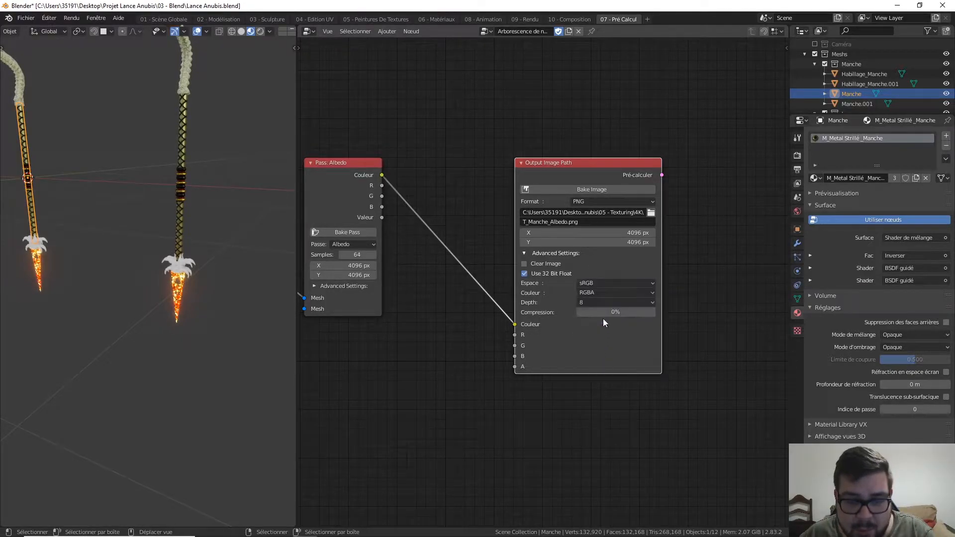
{"action": "left_click", "coordinate": [524, 274]}
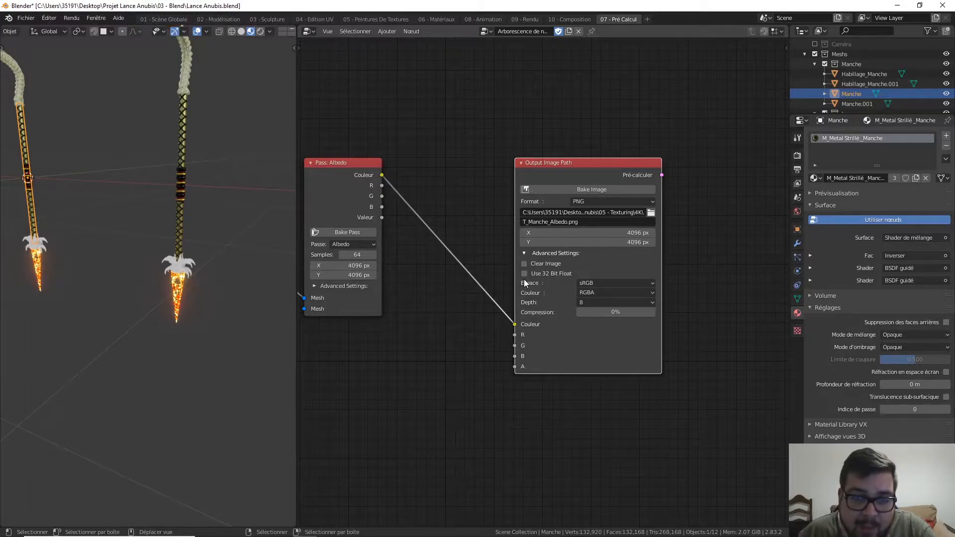
Step: Bake the albedo image for the handle and minimize the bake log window
{"action": "left_click", "coordinate": [604, 188]}
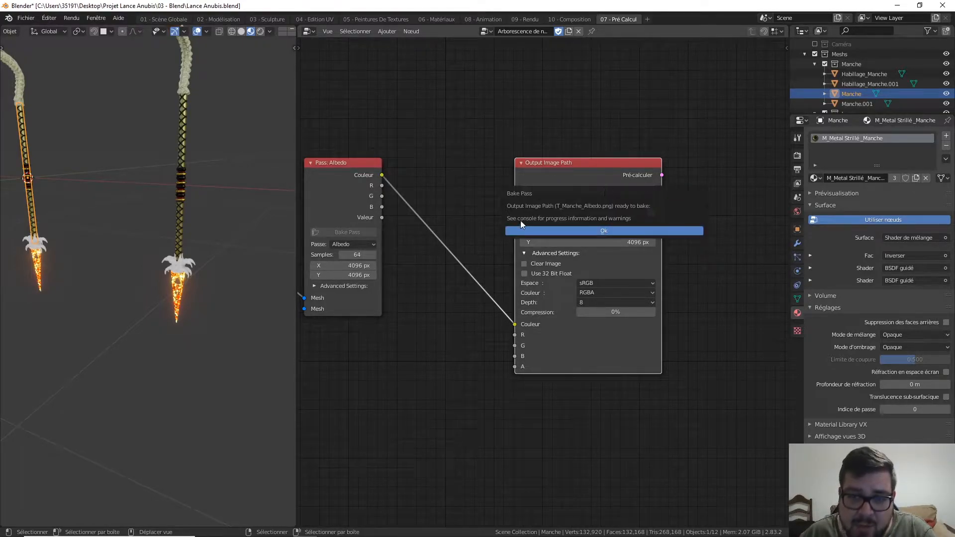
{"action": "left_click", "coordinate": [616, 231]}
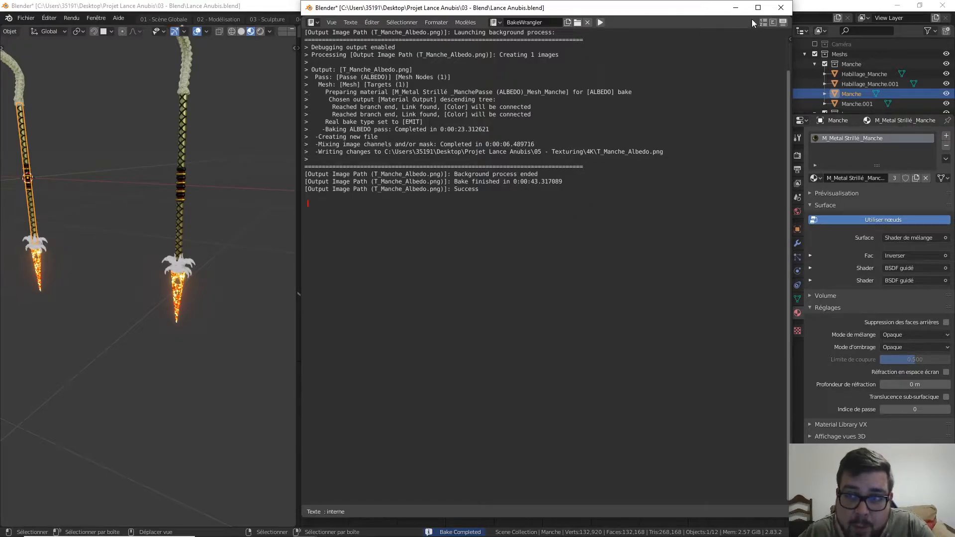
{"action": "left_click", "coordinate": [735, 8]}
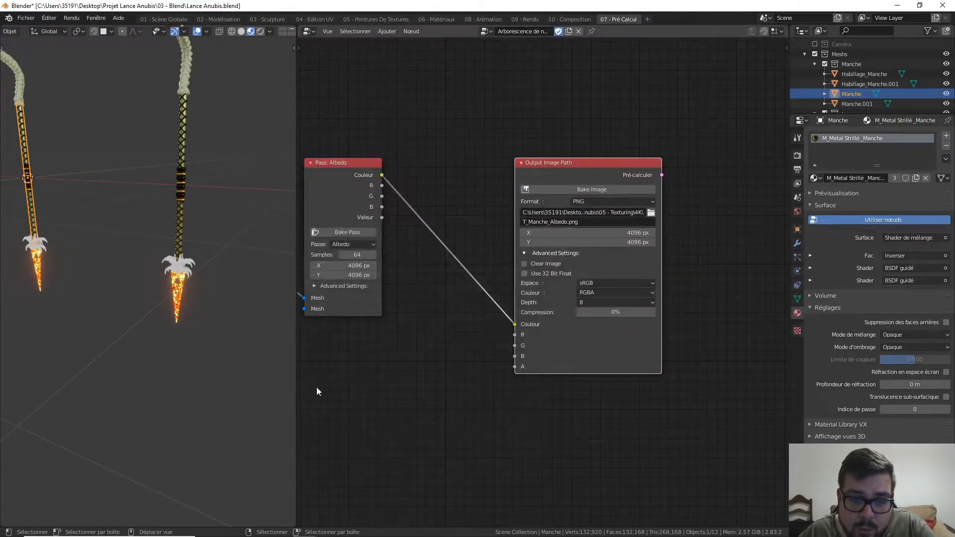
Step: Inspect the baked T_Manche_Albedo.png from the 4K folder in File Explorer, and close the image and folder
{"action": "key", "text": "super"}
{"action": "left_click", "coordinate": [263, 529]}
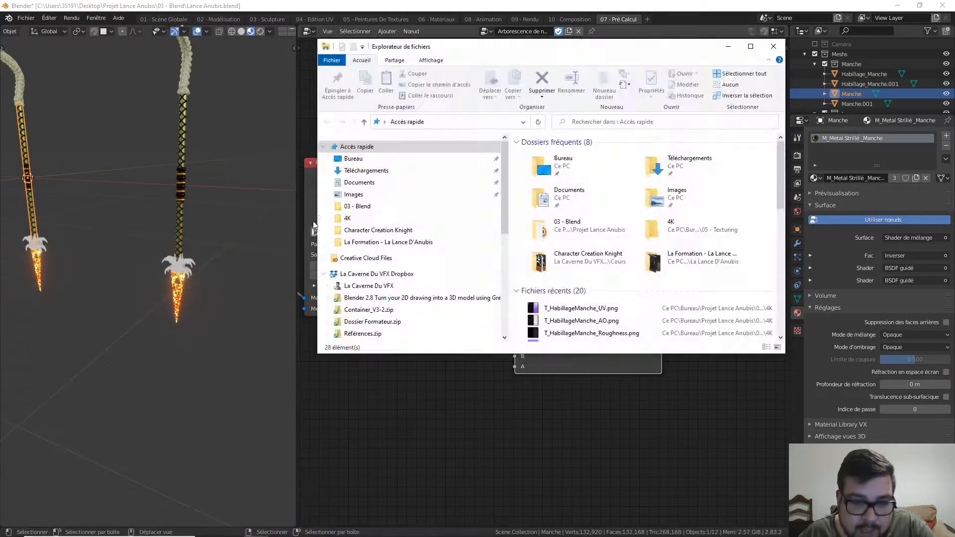
{"action": "left_click", "coordinate": [348, 218]}
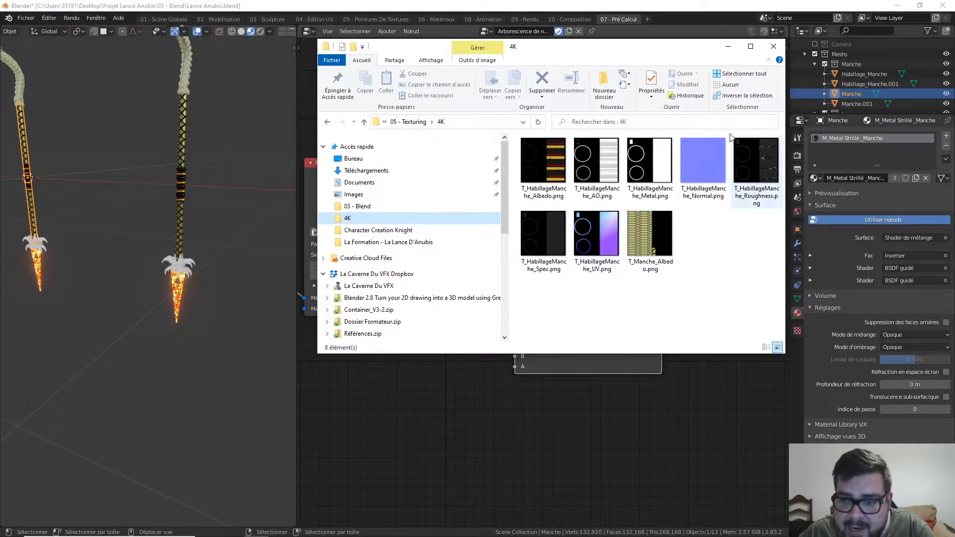
{"action": "double_click", "coordinate": [652, 234]}
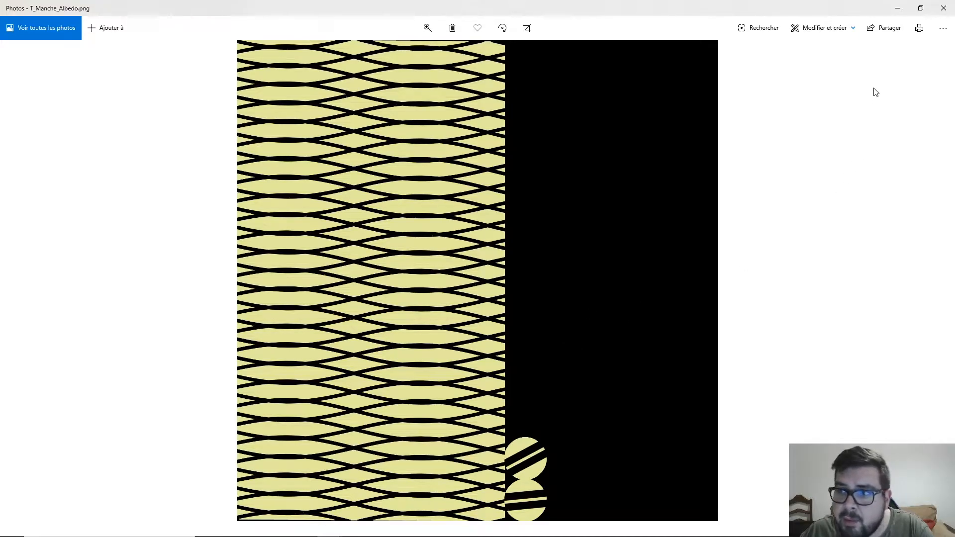
{"action": "left_click", "coordinate": [943, 8]}
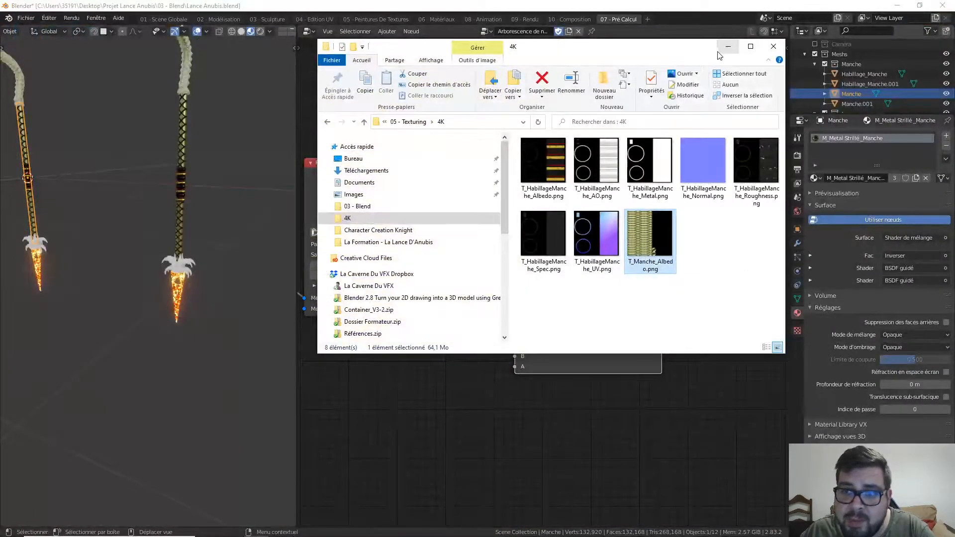
{"action": "left_click", "coordinate": [773, 46]}
Step: Set the bake pass to Métallique and the output image's colour space to Non-Color
{"action": "middle_click_drag", "start_coordinate": [400, 240], "coordinate": [508, 249]}
{"action": "left_click", "coordinate": [458, 253]}
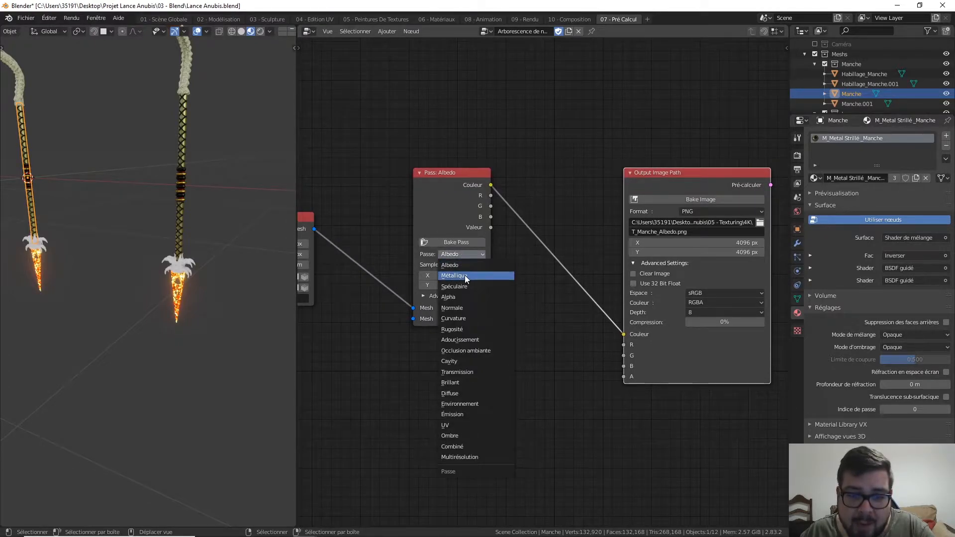
{"action": "left_click", "coordinate": [465, 275]}
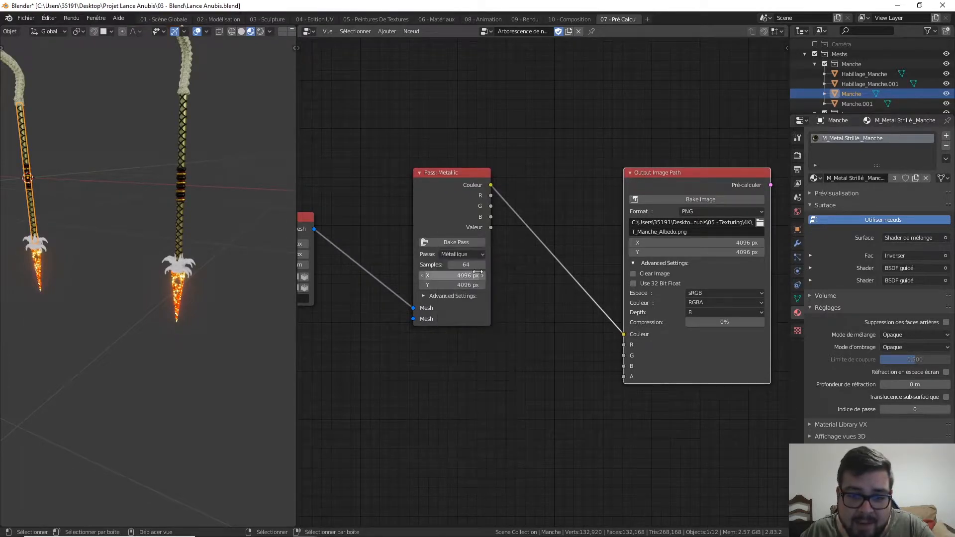
{"action": "left_click", "coordinate": [701, 294]}
{"action": "left_click", "coordinate": [708, 336]}
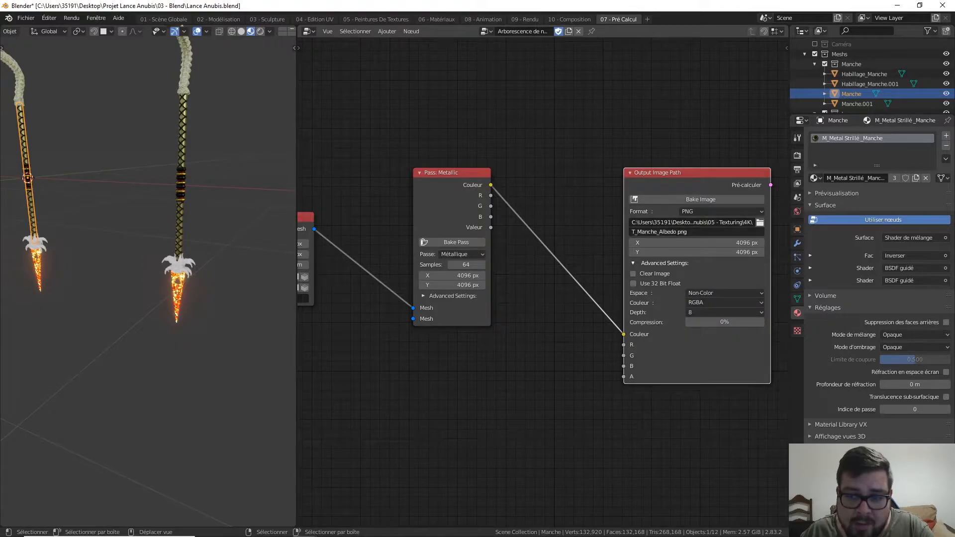
Step: Rename the output image file as T_Manche_Metal.png
{"action": "left_click", "coordinate": [675, 232]}
{"action": "key", "text": "BackSpace"}
{"action": "key", "text": "BackSpace"}
{"action": "key", "text": "BackSpace"}
{"action": "key", "text": "BackSpace"}
{"action": "key", "text": "BackSpace"}
{"action": "key", "text": "BackSpace"}
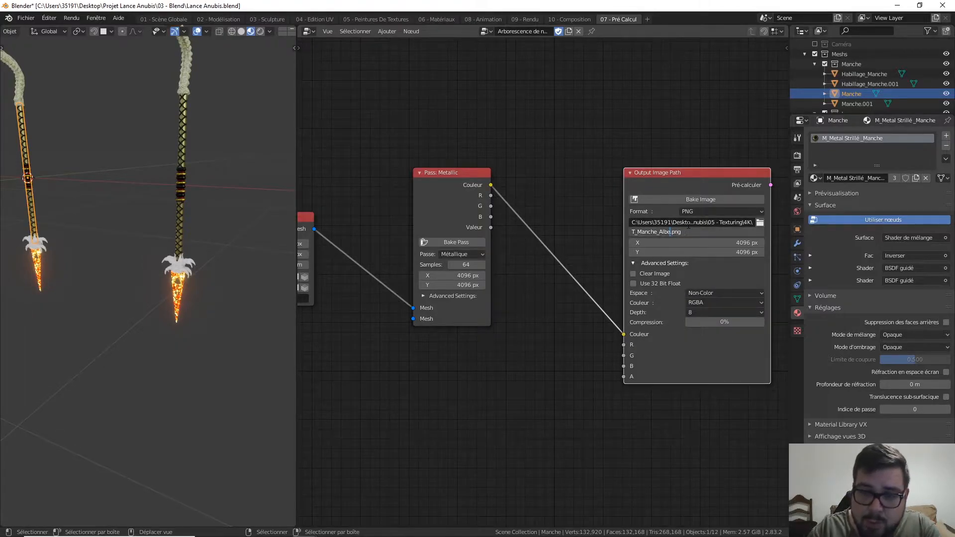
{"action": "type", "text": "Metal"}
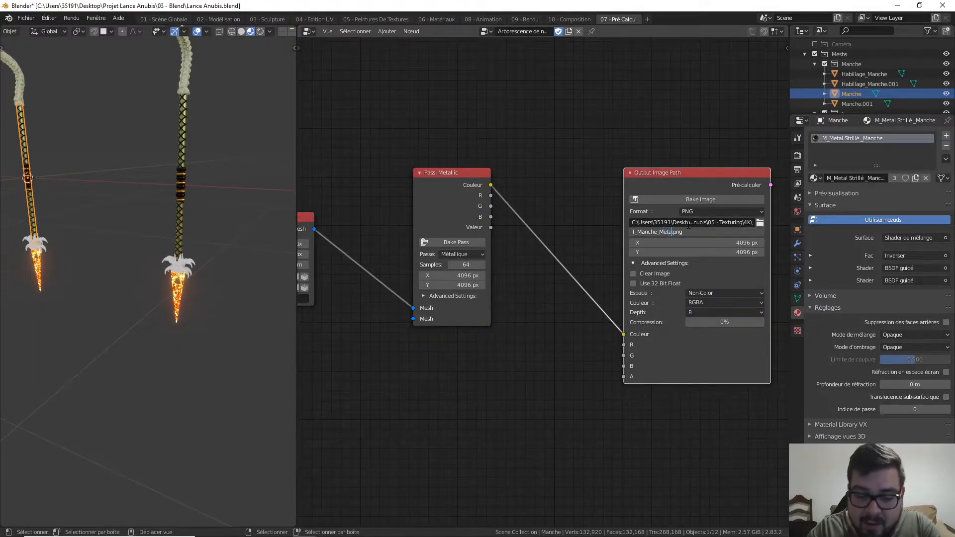
{"action": "key", "text": "Return"}
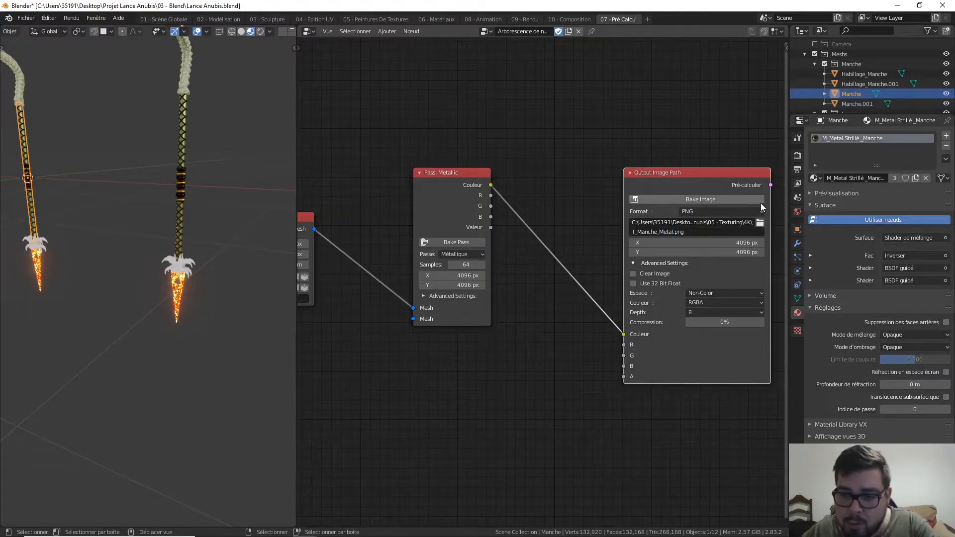
Step: Bake the metallic image for the handle and minimize the bake log window
{"action": "left_click", "coordinate": [727, 199]}
{"action": "left_click", "coordinate": [727, 242]}
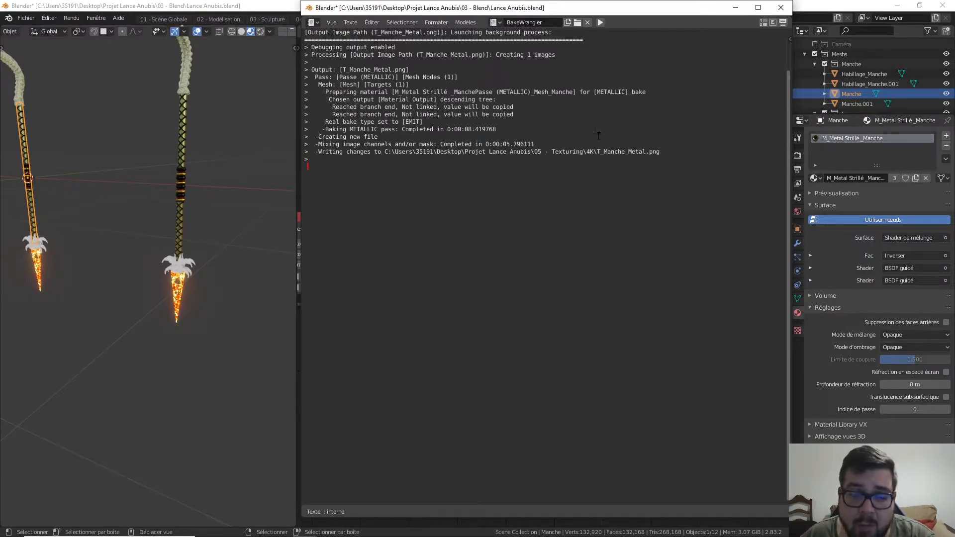
{"action": "left_click", "coordinate": [735, 8]}
Step: Open the baked T_Manche_Metal.png from the 4K folder in File Explorer to inspect it
{"action": "left_click", "coordinate": [255, 527]}
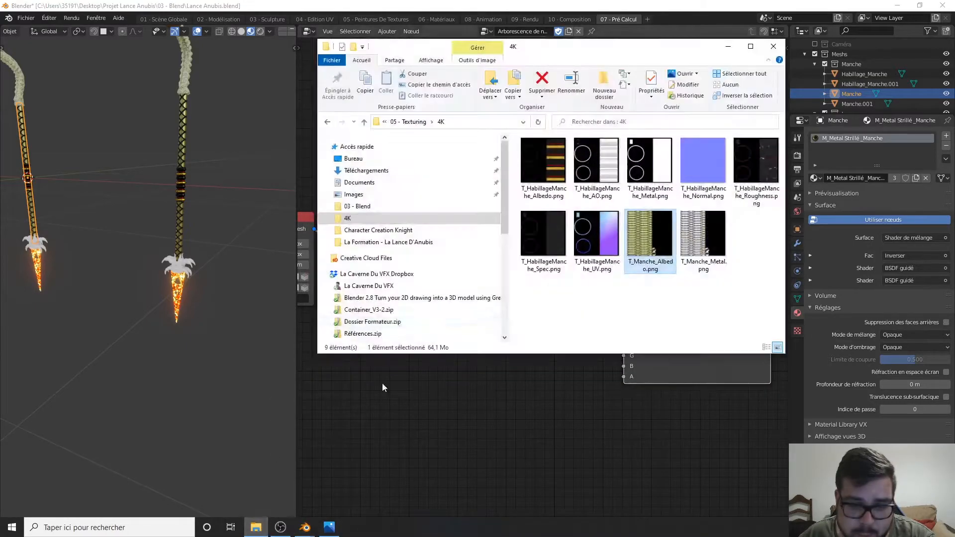
{"action": "double_click", "coordinate": [703, 239]}
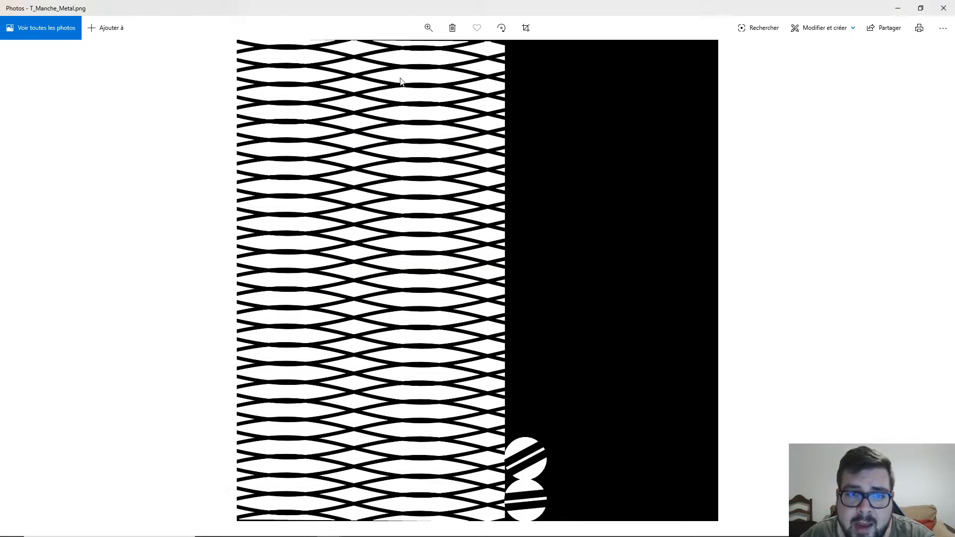
Step: Close the metallic image preview, minimize the 4K folder window and set the bake pass to Spéculaire
{"action": "left_click", "coordinate": [944, 8]}
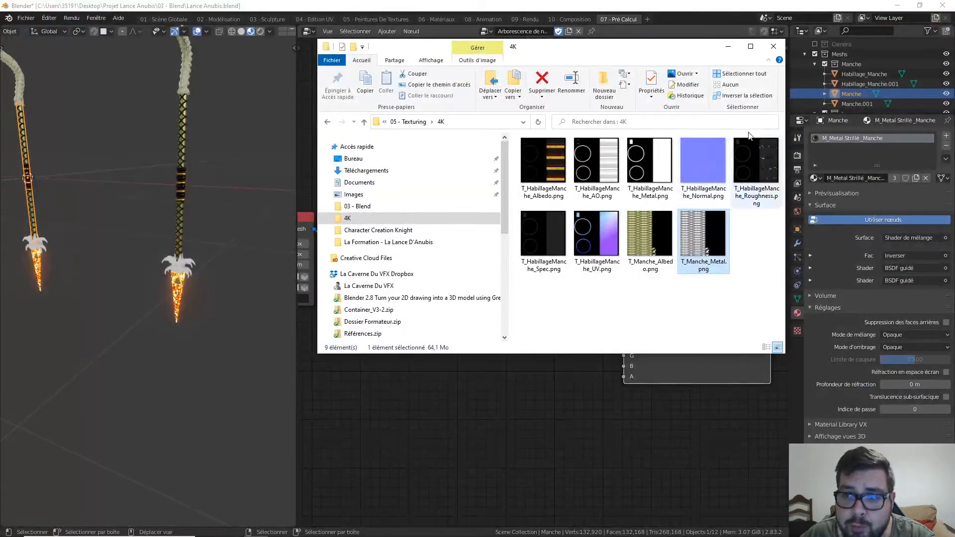
{"action": "left_click", "coordinate": [728, 43]}
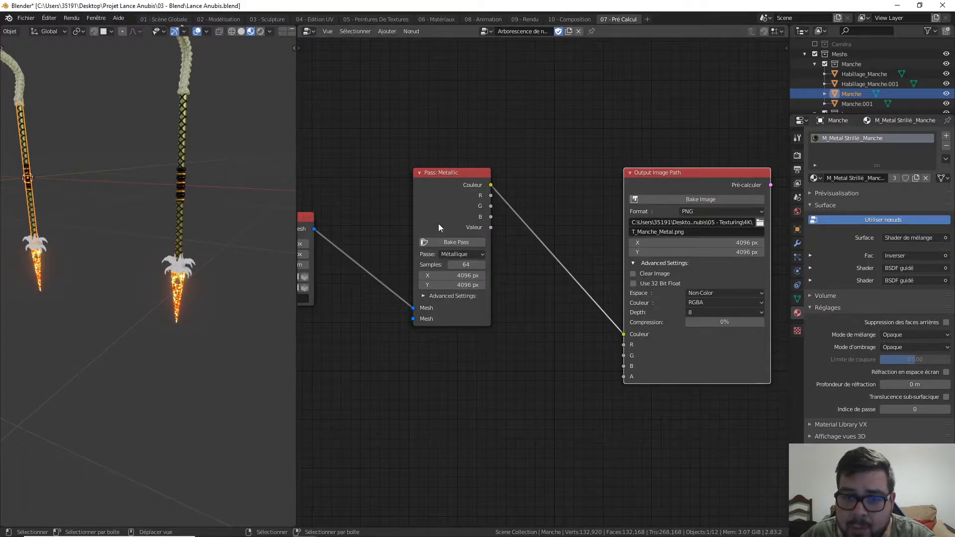
{"action": "left_click", "coordinate": [470, 256]}
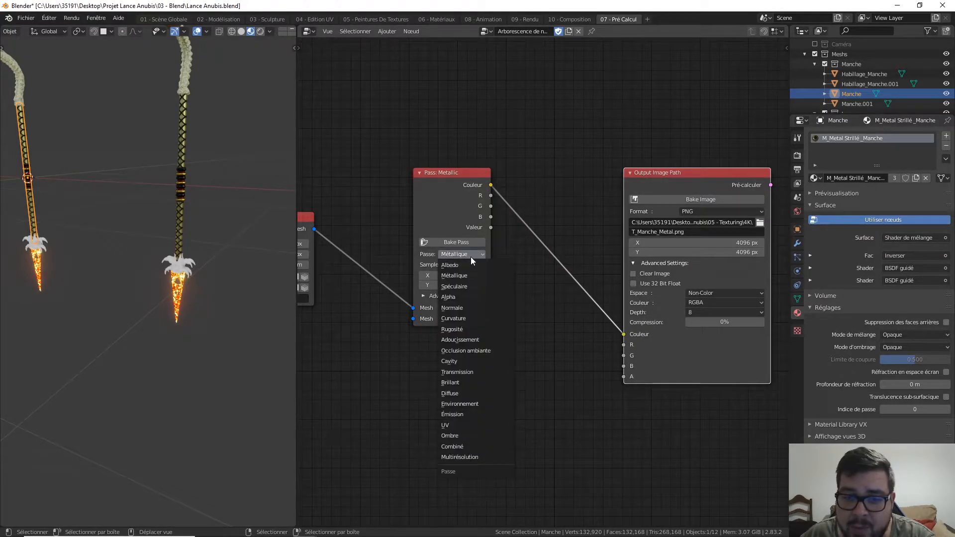
{"action": "left_click", "coordinate": [462, 286]}
Step: Rename the output image file as T_Manche_Spec.png
{"action": "left_click", "coordinate": [679, 232]}
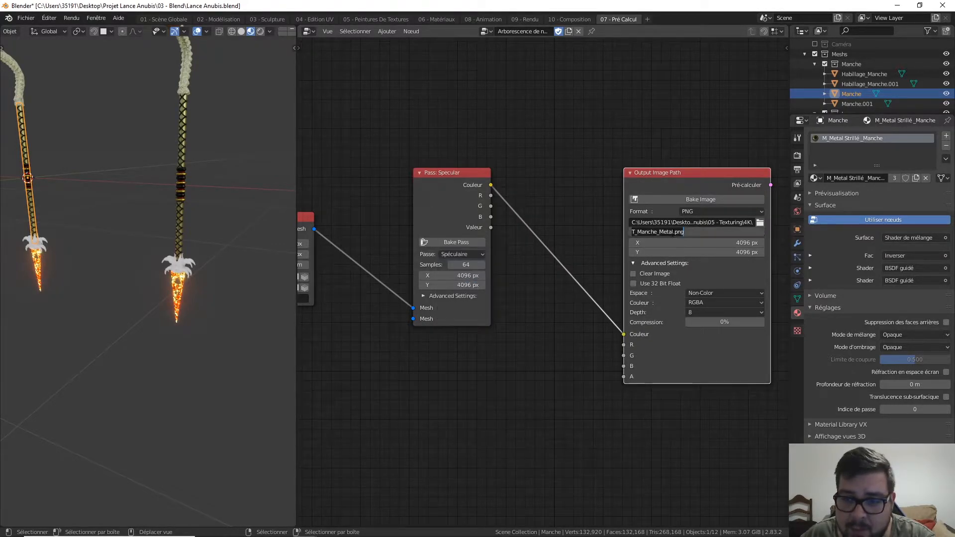
{"action": "left_click", "coordinate": [672, 232]}
{"action": "key", "text": "BackSpace"}
{"action": "key", "text": "BackSpace"}
{"action": "key", "text": "BackSpace"}
{"action": "key", "text": "BackSpace"}
{"action": "key", "text": "BackSpace"}
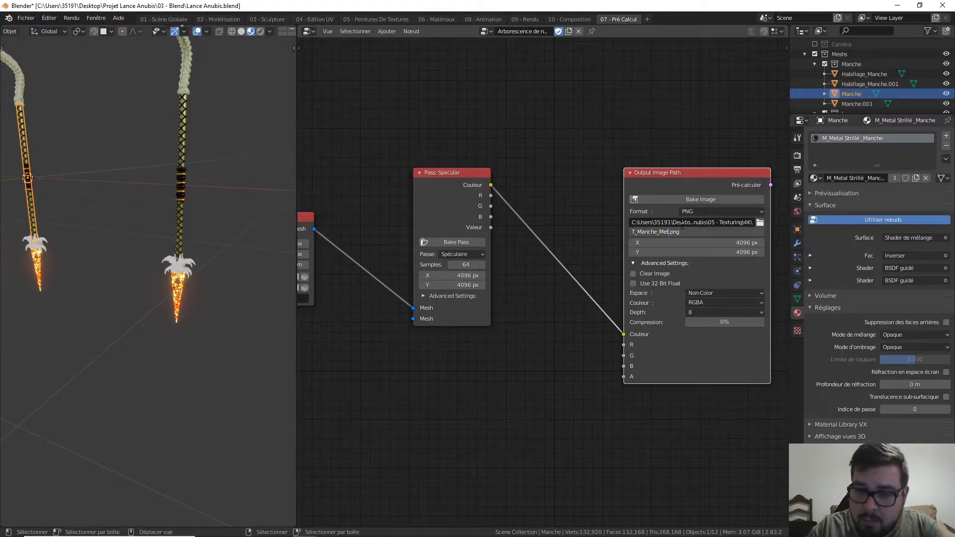
{"action": "type", "text": "Spec"}
{"action": "key", "text": "Return"}
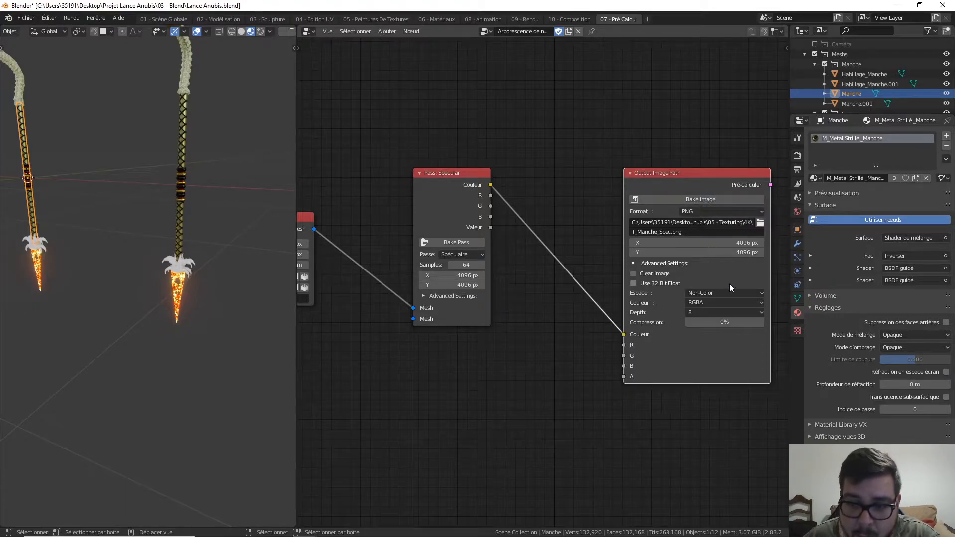
Step: Bake the specular image for the handle and minimize the bake log window
{"action": "left_click", "coordinate": [704, 198]}
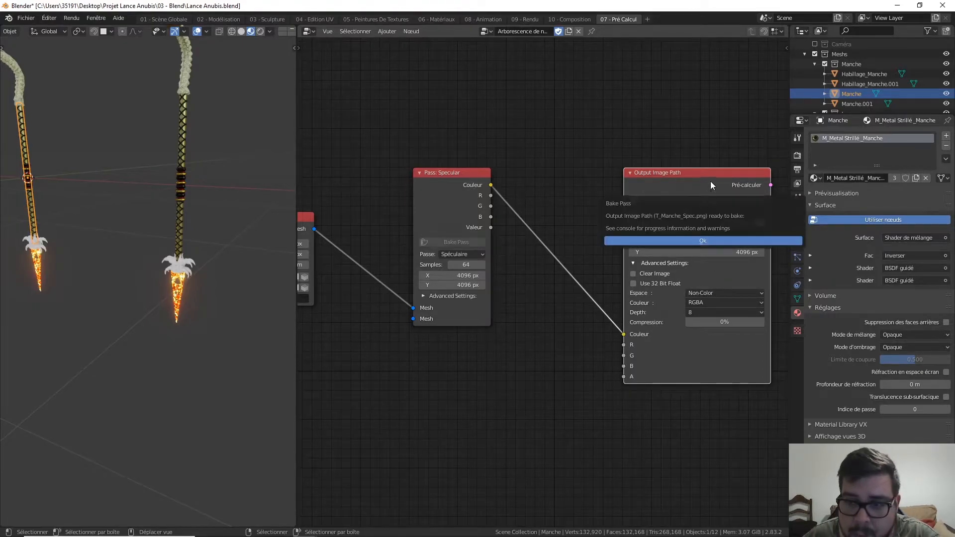
{"action": "left_click", "coordinate": [703, 241]}
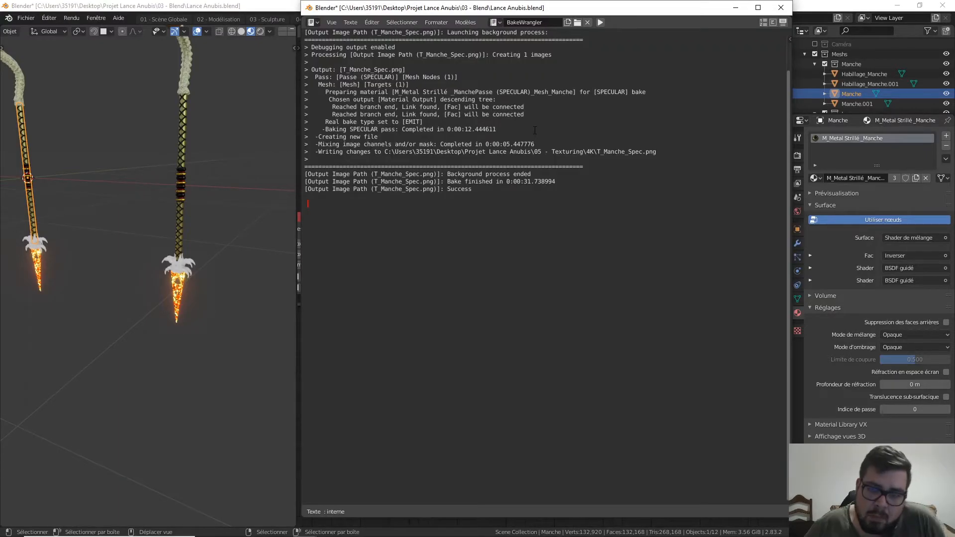
{"action": "left_click", "coordinate": [734, 8]}
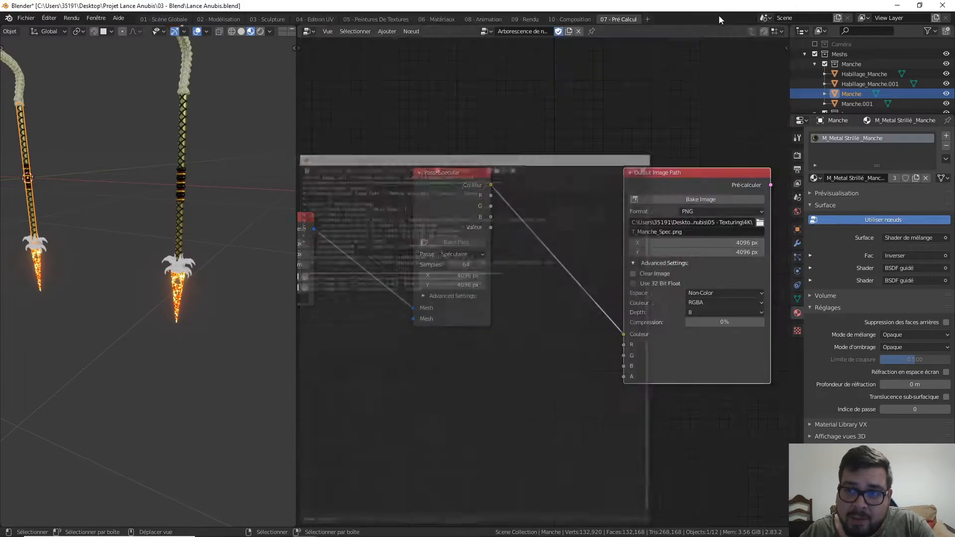
Step: Inspect the baked T_Manche_Spec.png from the 4K folder in File Explorer, then close the preview and minimize the folder
{"action": "key", "text": "super"}
{"action": "left_click", "coordinate": [255, 527]}
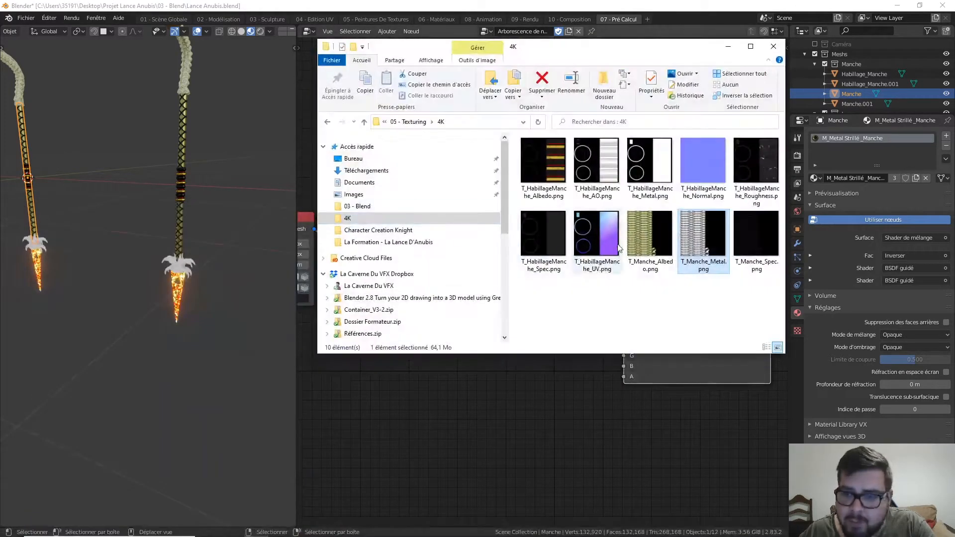
{"action": "double_click", "coordinate": [755, 239]}
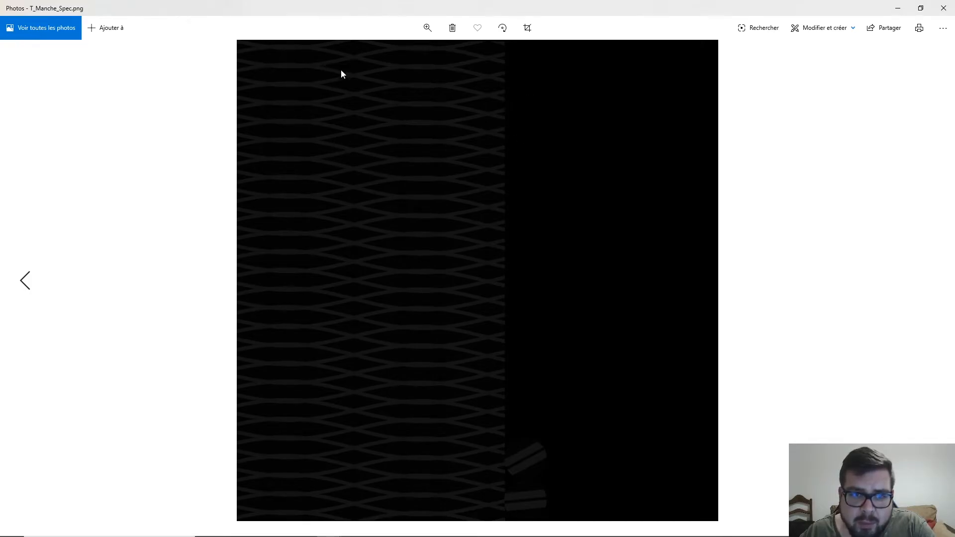
{"action": "left_click", "coordinate": [944, 8]}
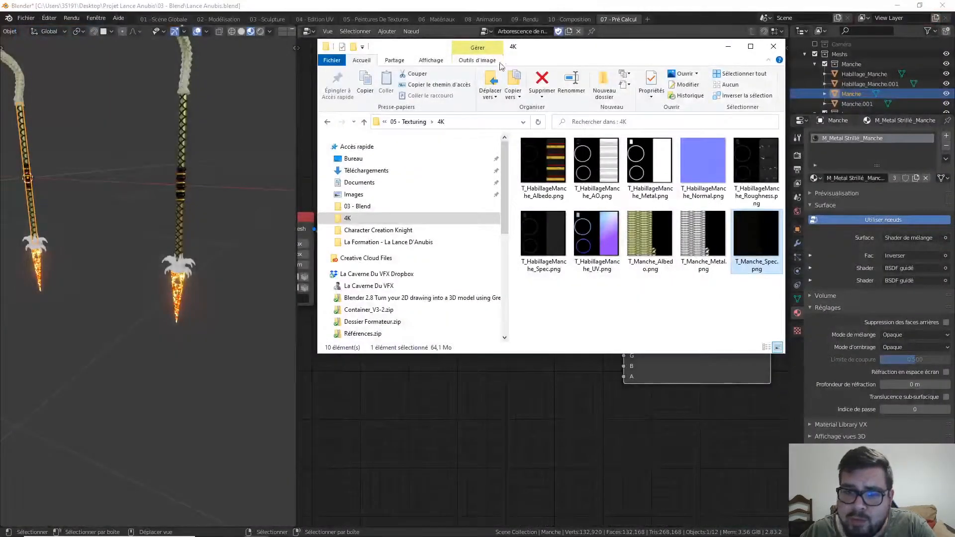
{"action": "left_click", "coordinate": [728, 46]}
Step: Set the bake pass to Normale and the output image's colour space to XYZ
{"action": "left_click", "coordinate": [466, 254]}
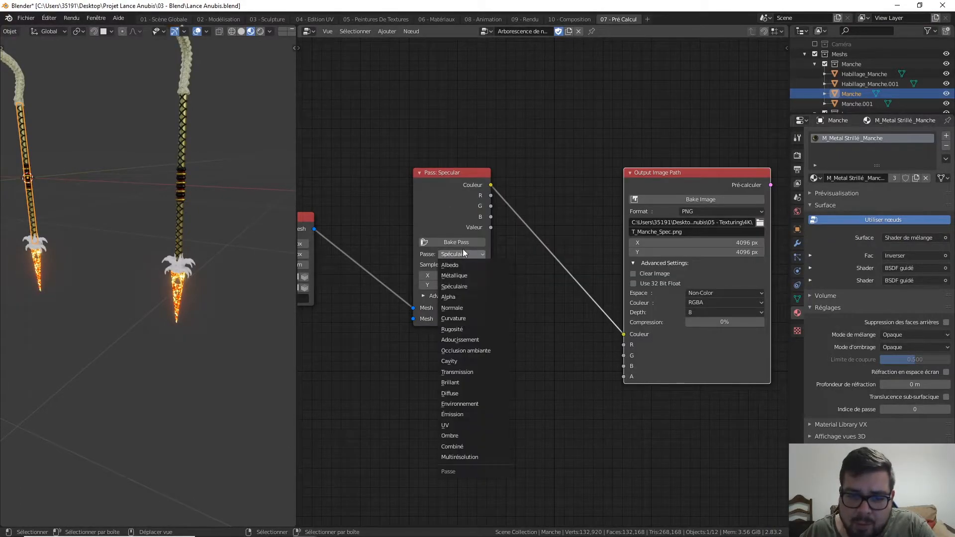
{"action": "left_click", "coordinate": [467, 309]}
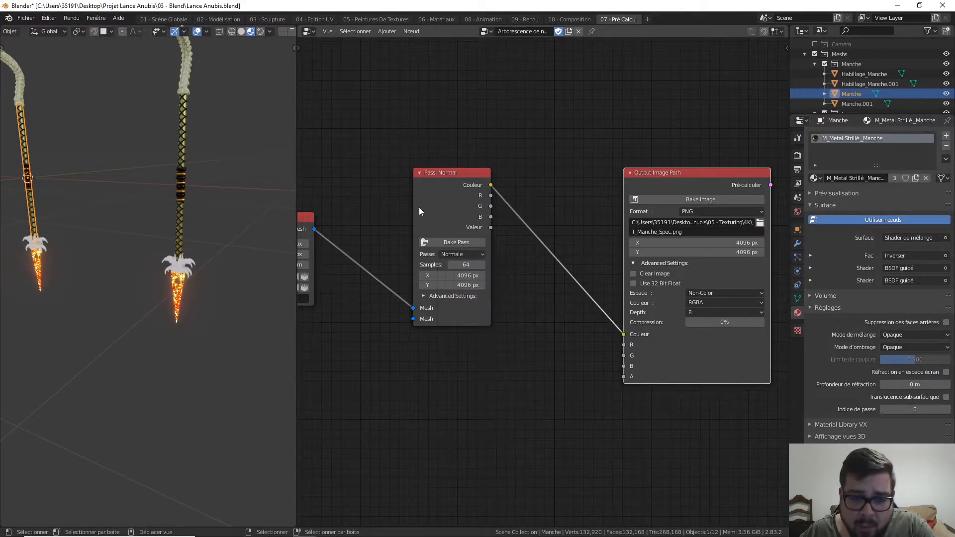
{"action": "left_click", "coordinate": [732, 293]}
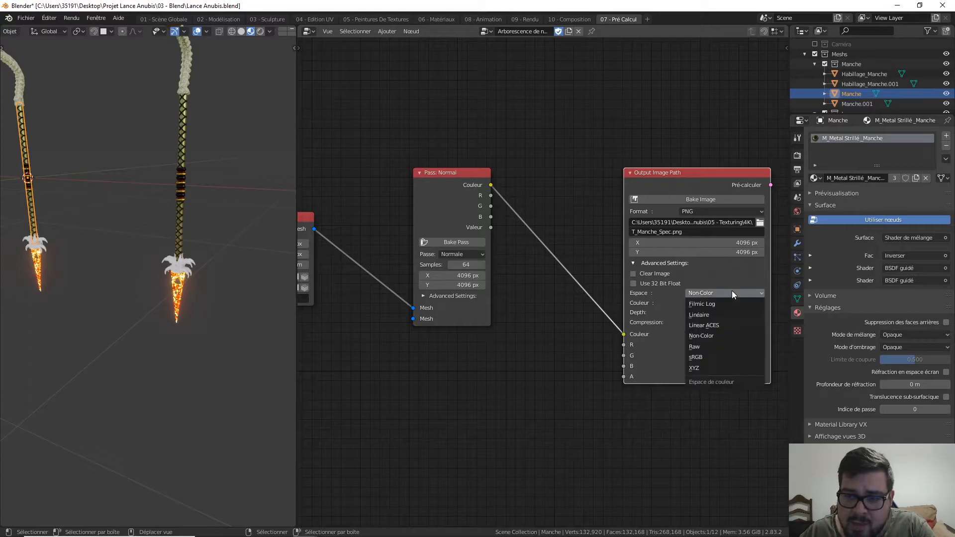
{"action": "left_click", "coordinate": [700, 368]}
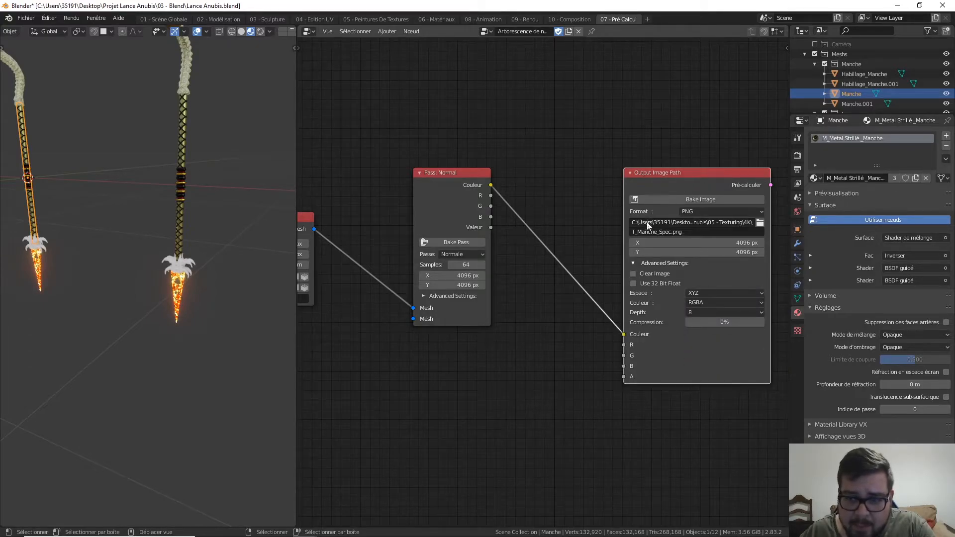
Step: Rename the output image file as T_Manche_Normal.png
{"action": "left_click", "coordinate": [671, 232]}
{"action": "key", "text": "BackSpace"}
{"action": "key", "text": "BackSpace"}
{"action": "key", "text": "BackSpace"}
{"action": "key", "text": "BackSpace"}
{"action": "type", "text": "Normal"}
{"action": "key", "text": "Return"}
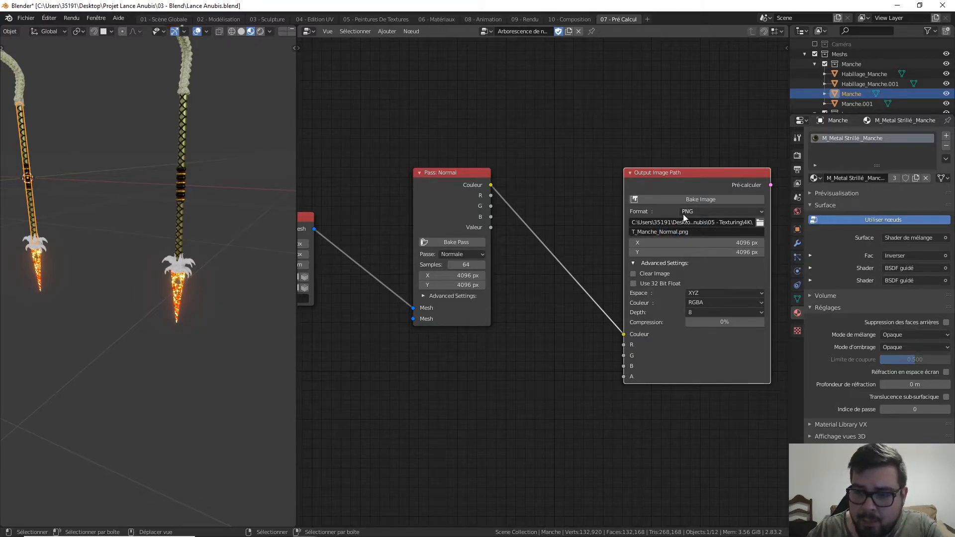
Step: Bake the normal map image for the handle and close the bake log window
{"action": "left_click", "coordinate": [726, 198]}
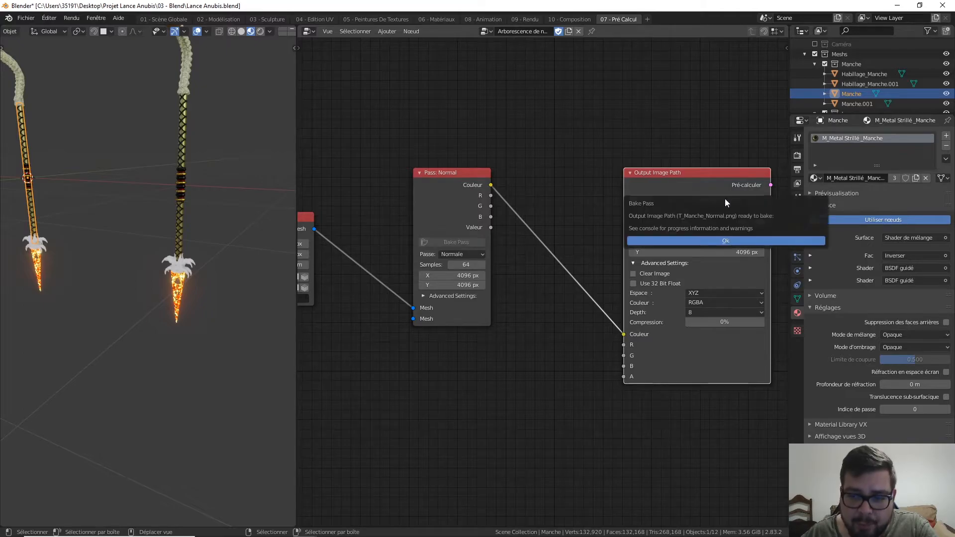
{"action": "left_click", "coordinate": [729, 239]}
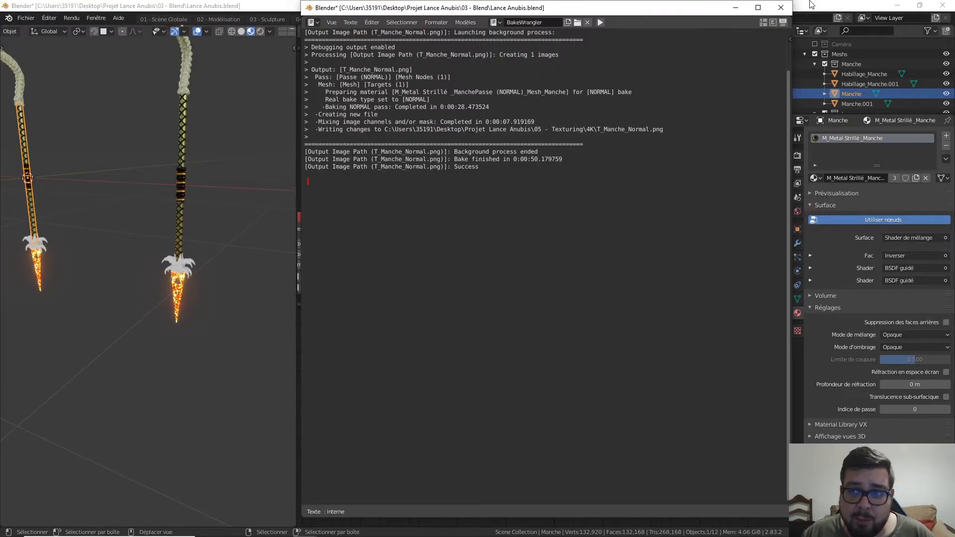
{"action": "left_click", "coordinate": [781, 7]}
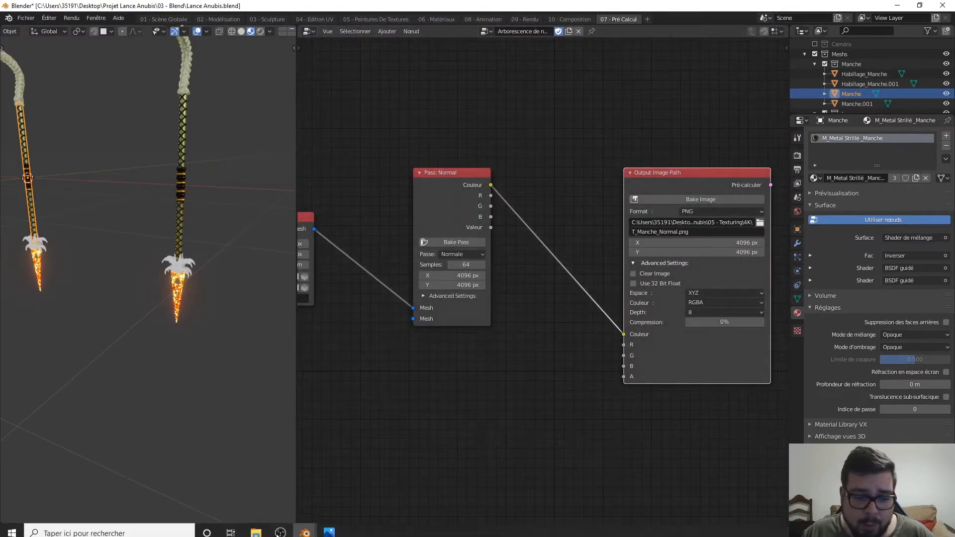
Step: Inspect the baked T_Manche_Normal.png from the 4K folder in File Explorer and close its preview
{"action": "left_click", "coordinate": [256, 533]}
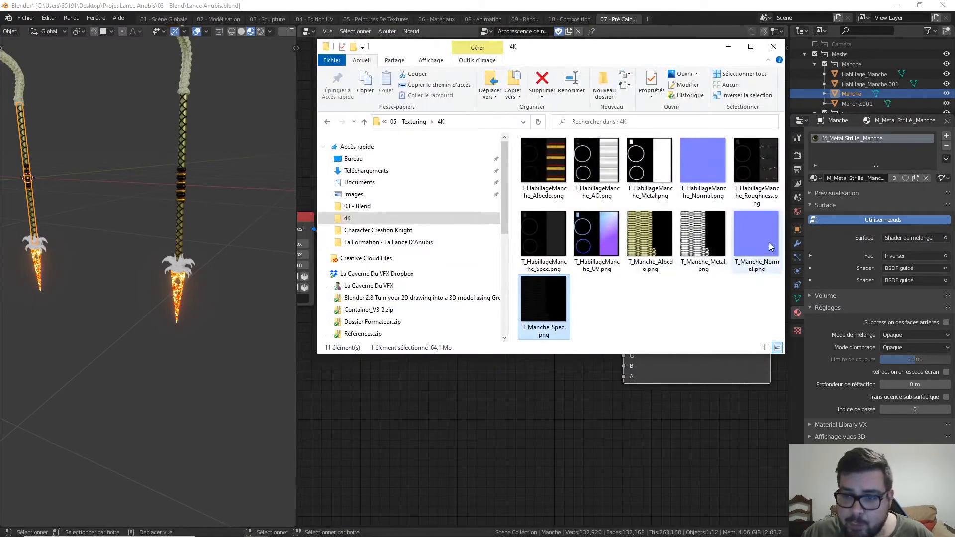
{"action": "double_click", "coordinate": [751, 235]}
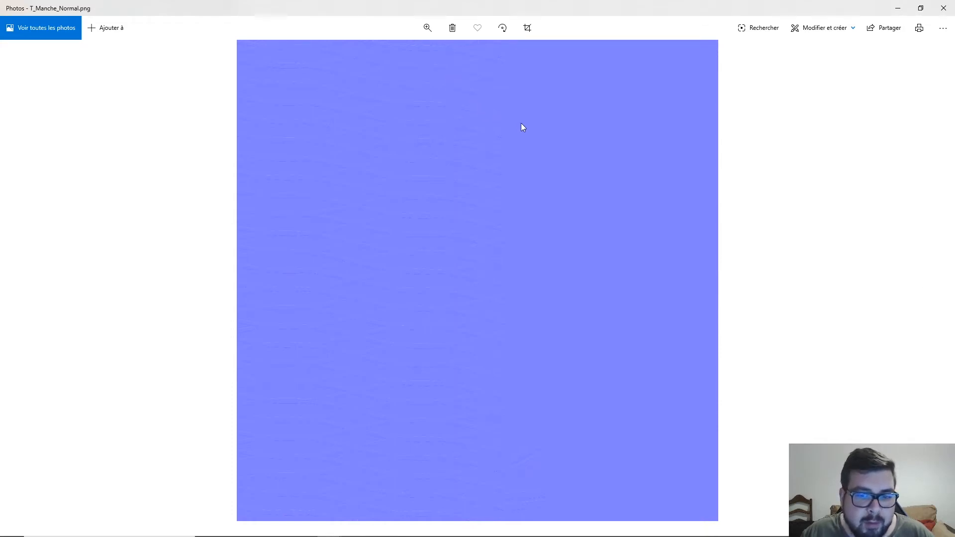
{"action": "left_click", "coordinate": [944, 7]}
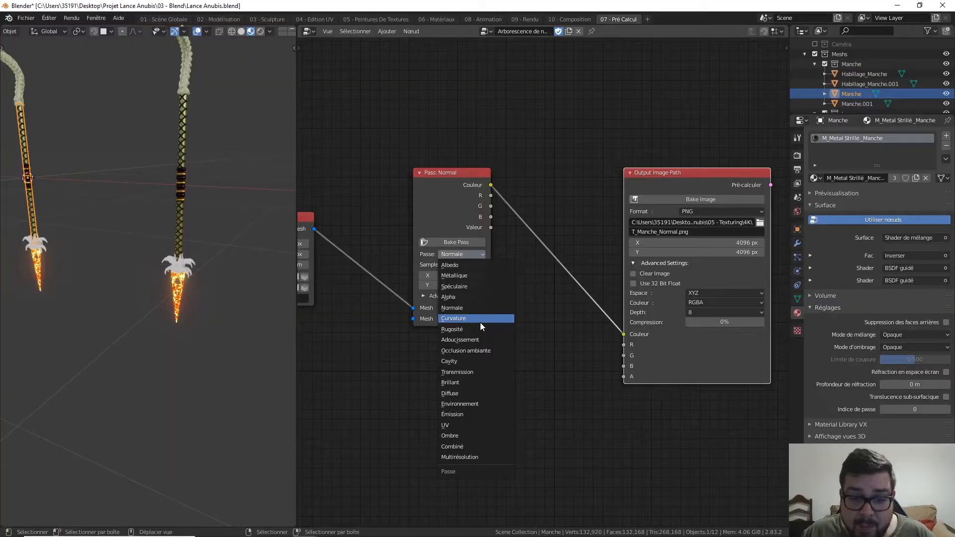
Step: Set the bake pass to Rugosité and the output image's colour space to Non-Color
{"action": "left_click", "coordinate": [471, 327]}
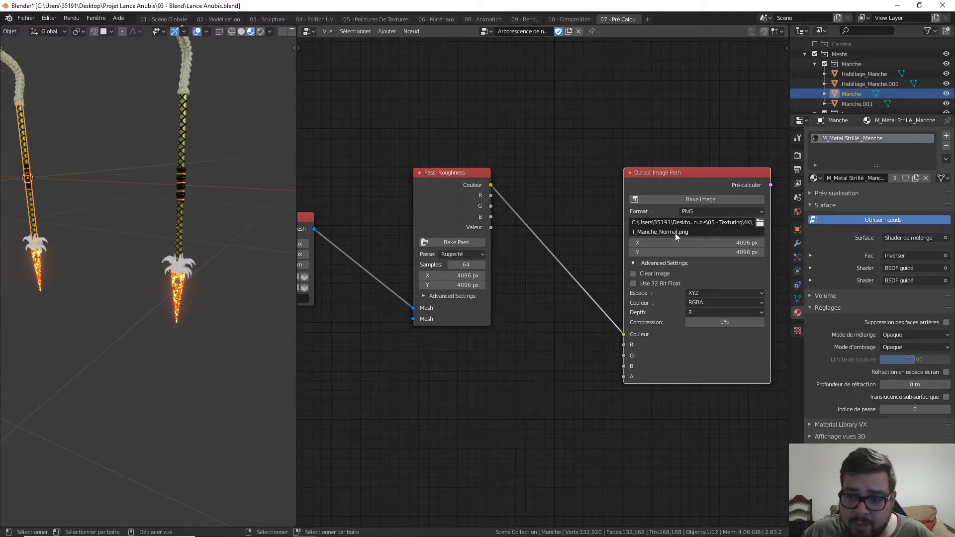
{"action": "left_click", "coordinate": [706, 291]}
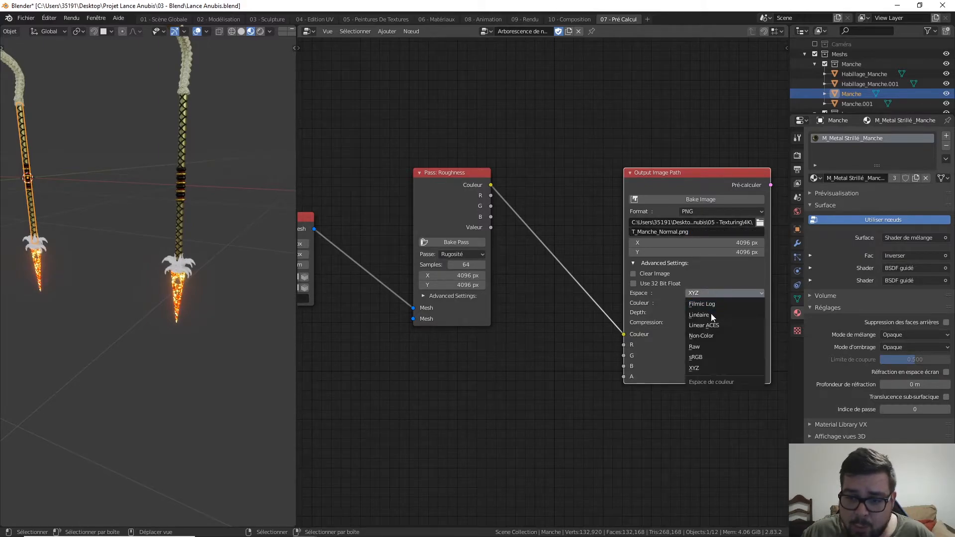
{"action": "left_click", "coordinate": [713, 336]}
Step: Rename the output image file as T_Manche_Roughness.png
{"action": "left_click", "coordinate": [685, 232]}
{"action": "left_click", "coordinate": [679, 232]}
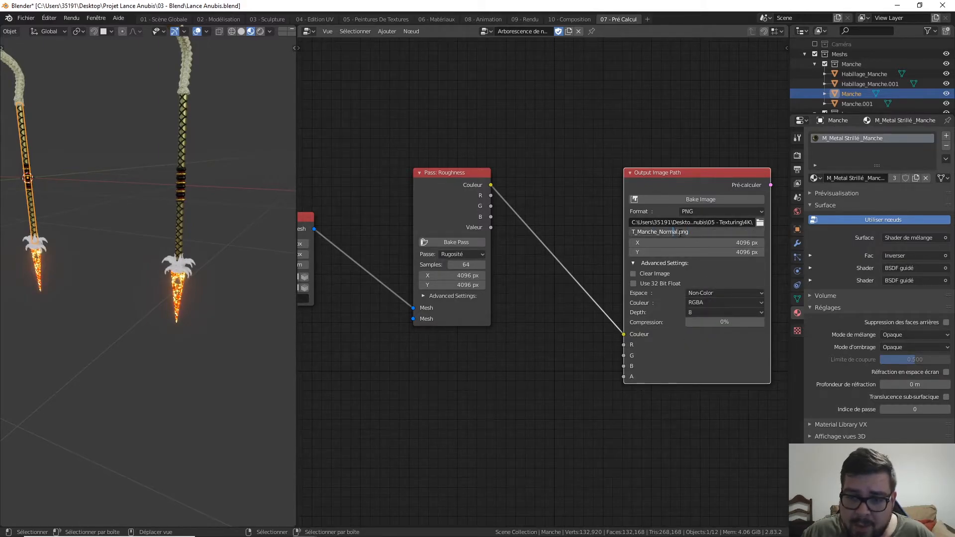
{"action": "key", "text": "BackSpace"}
{"action": "key", "text": "BackSpace"}
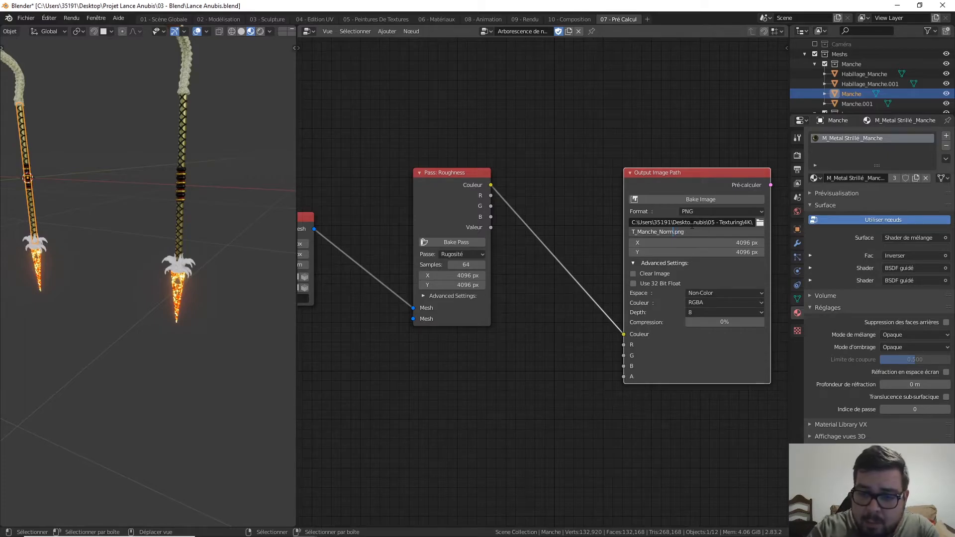
{"action": "key", "text": "BackSpace"}
{"action": "type", "text": "Roughness"}
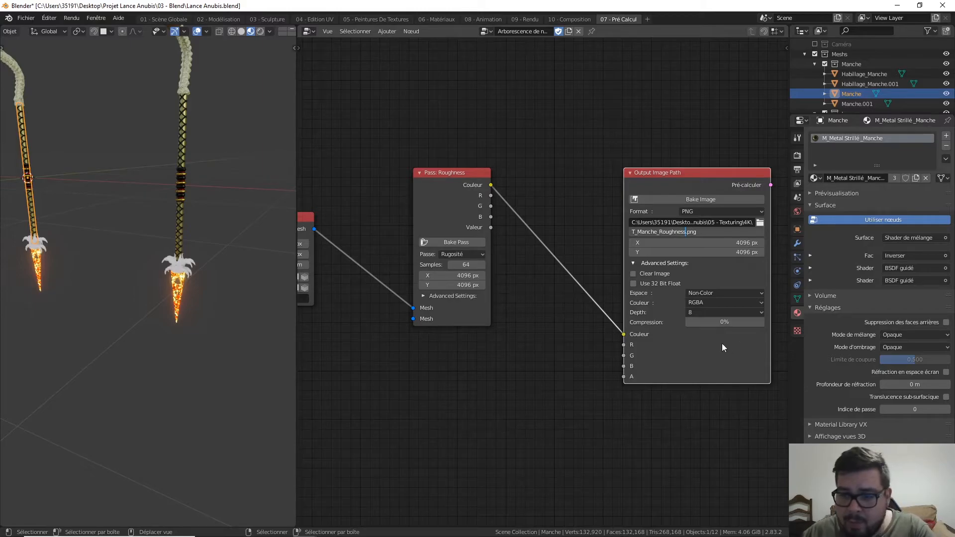
{"action": "key", "text": "Return"}
Step: Bake the roughness image for the handle and close the bake log window
{"action": "left_click", "coordinate": [717, 199]}
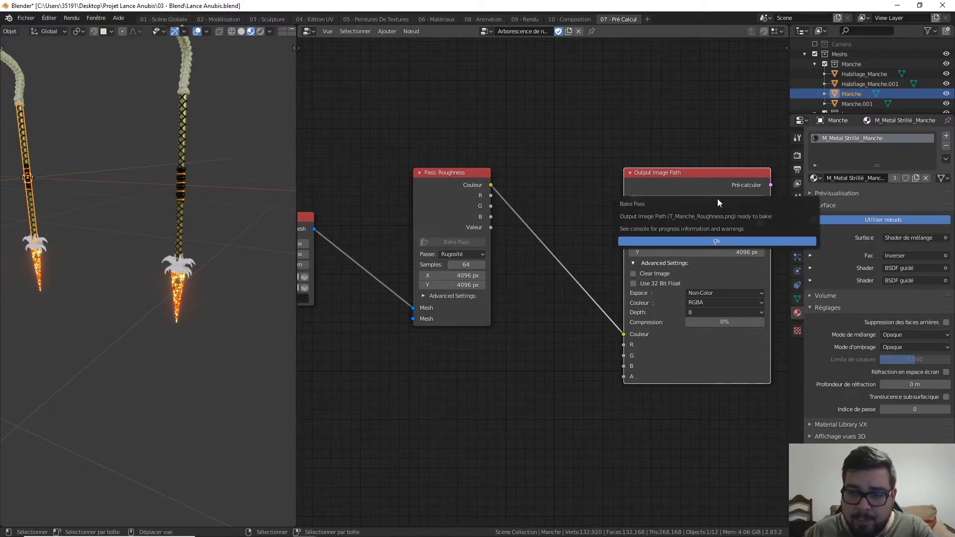
{"action": "left_click", "coordinate": [712, 241]}
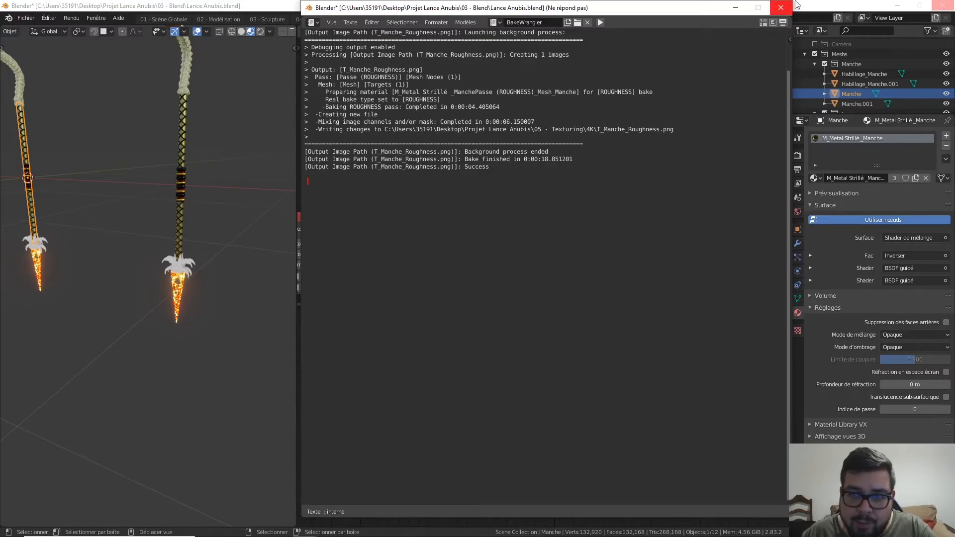
{"action": "left_click", "coordinate": [782, 8]}
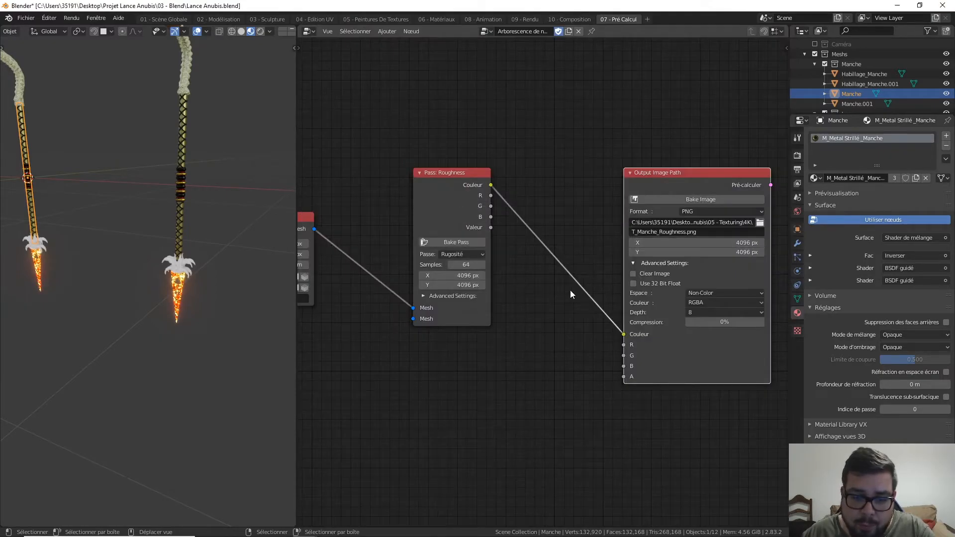
Step: Inspect the baked T_Manche_Roughness.png from the 4K folder in File Explorer, then close the preview and minimize the folder
{"action": "key", "text": "super"}
{"action": "left_click", "coordinate": [261, 527]}
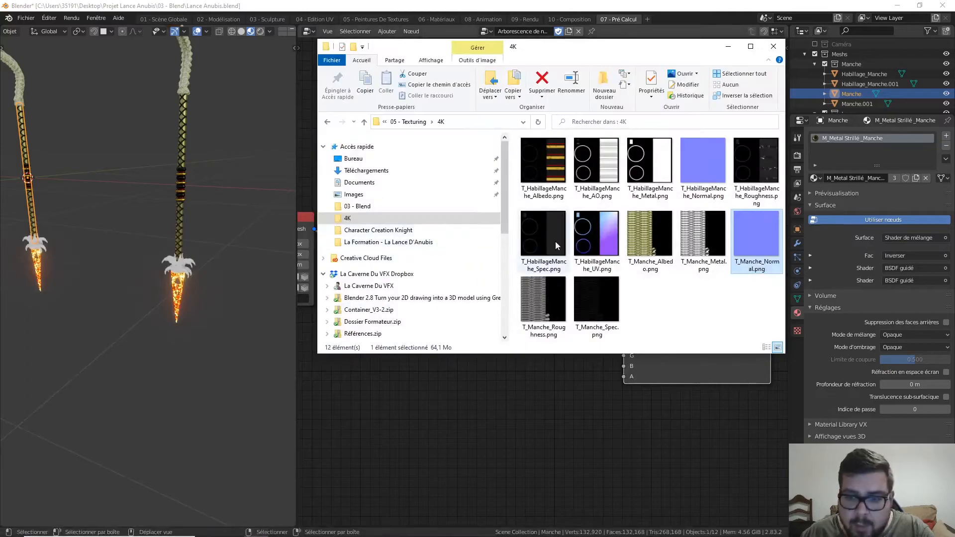
{"action": "double_click", "coordinate": [548, 299]}
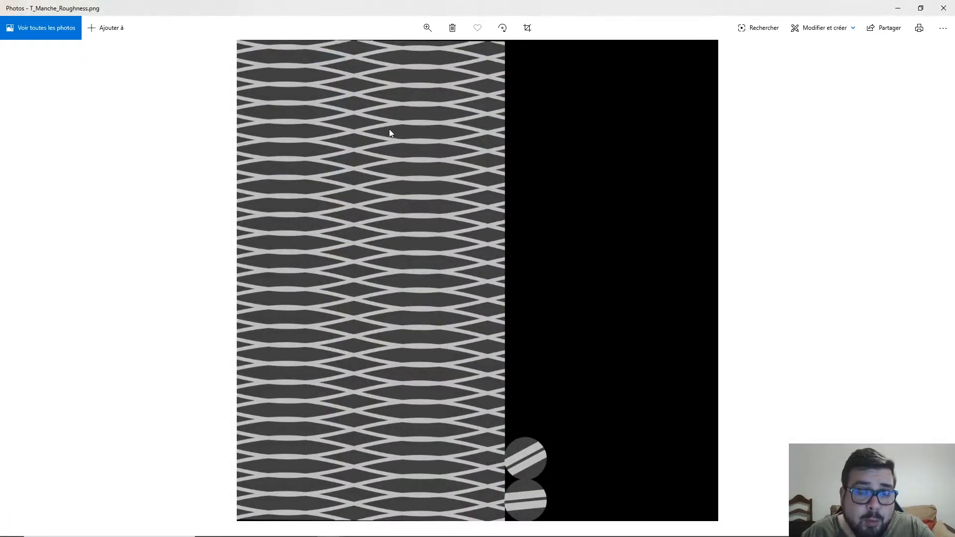
{"action": "left_click", "coordinate": [943, 8]}
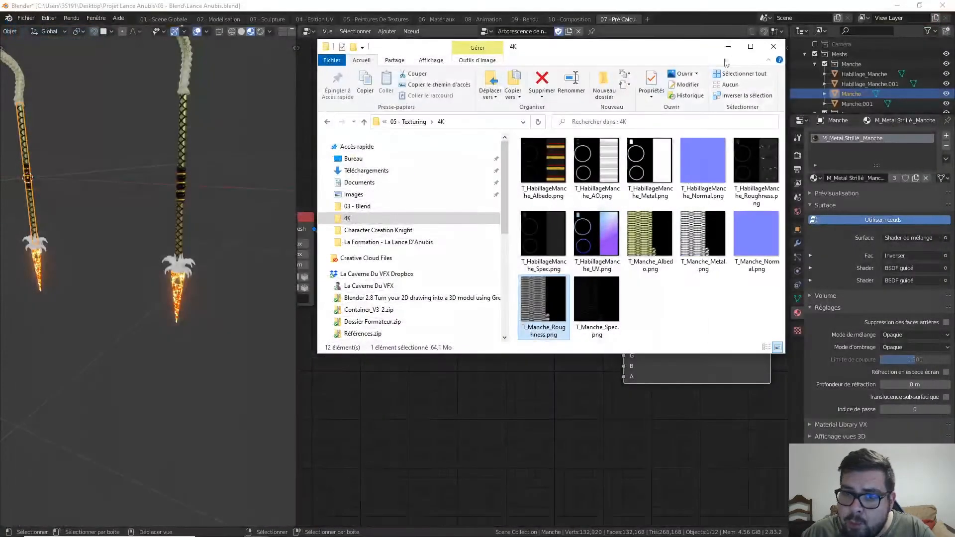
{"action": "left_click", "coordinate": [730, 47]}
Step: Set the bake pass to Occlusion ambiante and bake the handle to an output image file named T_Manche_AO.png
{"action": "left_click", "coordinate": [470, 254]}
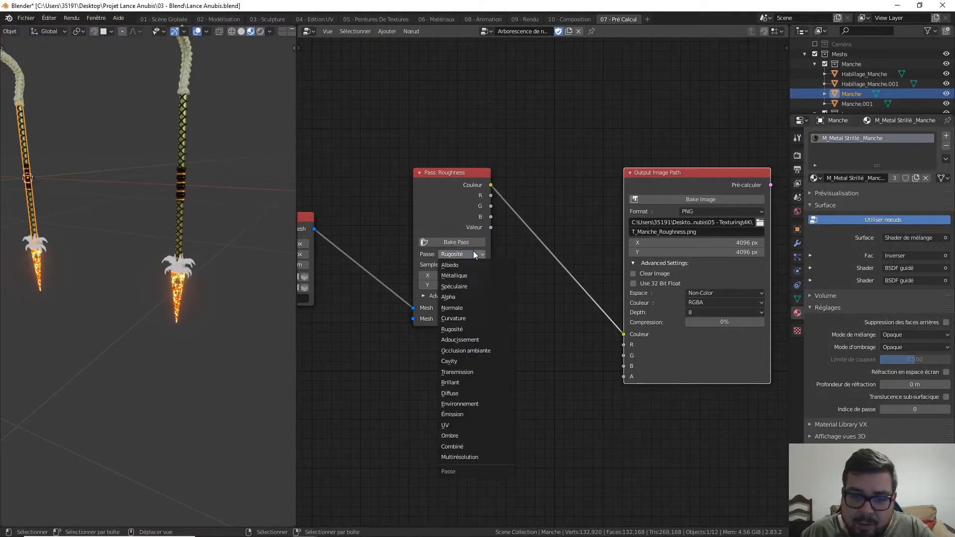
{"action": "left_click", "coordinate": [477, 349]}
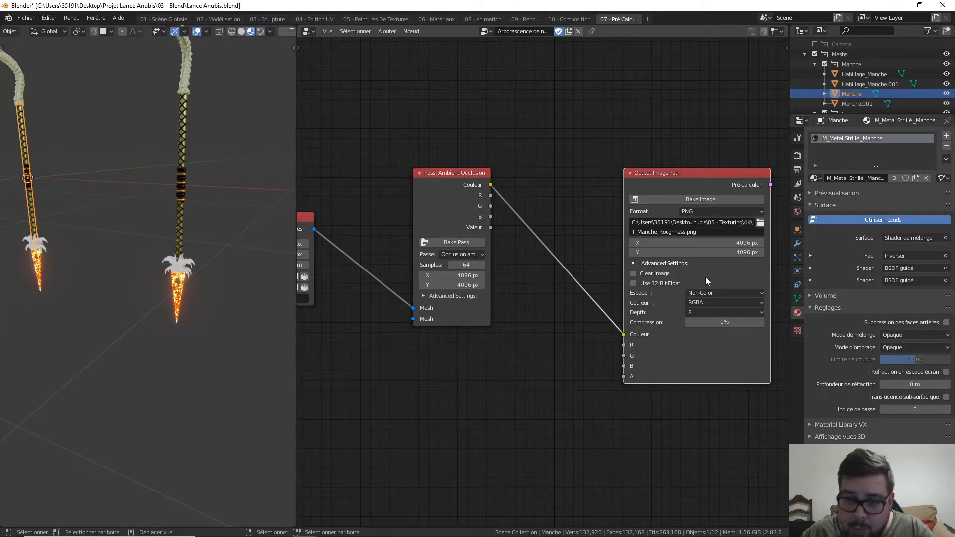
{"action": "left_click", "coordinate": [687, 230]}
{"action": "left_click", "coordinate": [687, 231]}
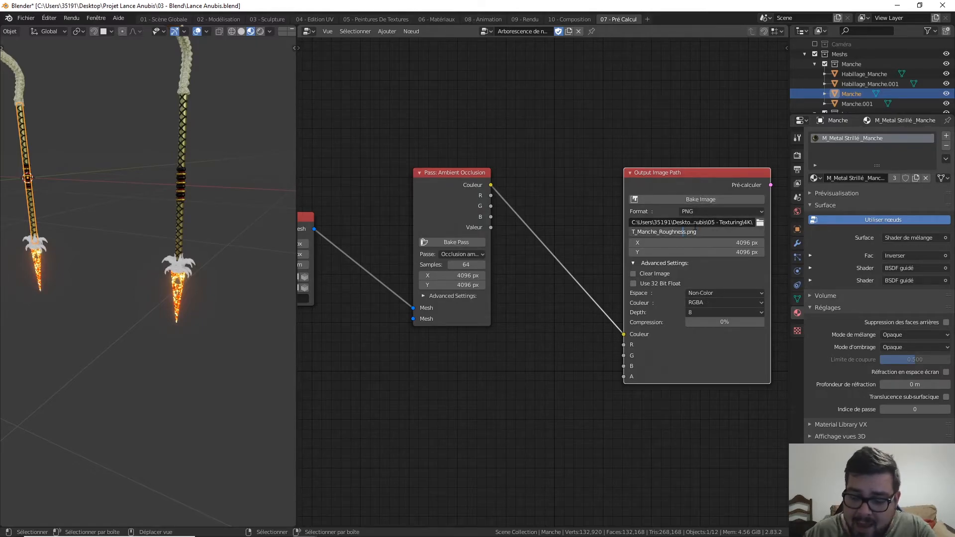
{"action": "key", "text": "BackSpace"}
{"action": "key", "text": "BackSpace"}
{"action": "key", "text": "BackSpace"}
{"action": "type", "text": "AO"}
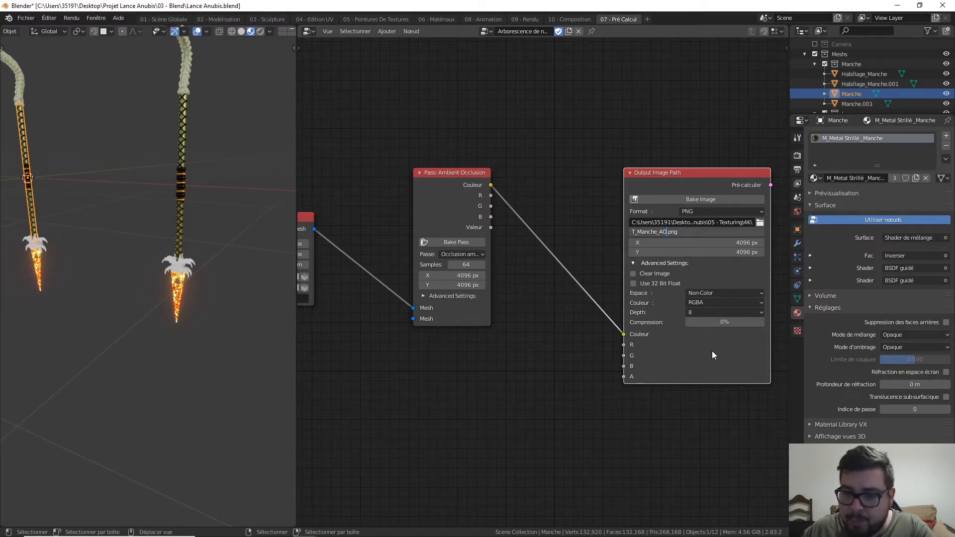
{"action": "key", "text": "Return"}
{"action": "left_click", "coordinate": [716, 199]}
{"action": "left_click", "coordinate": [716, 243]}
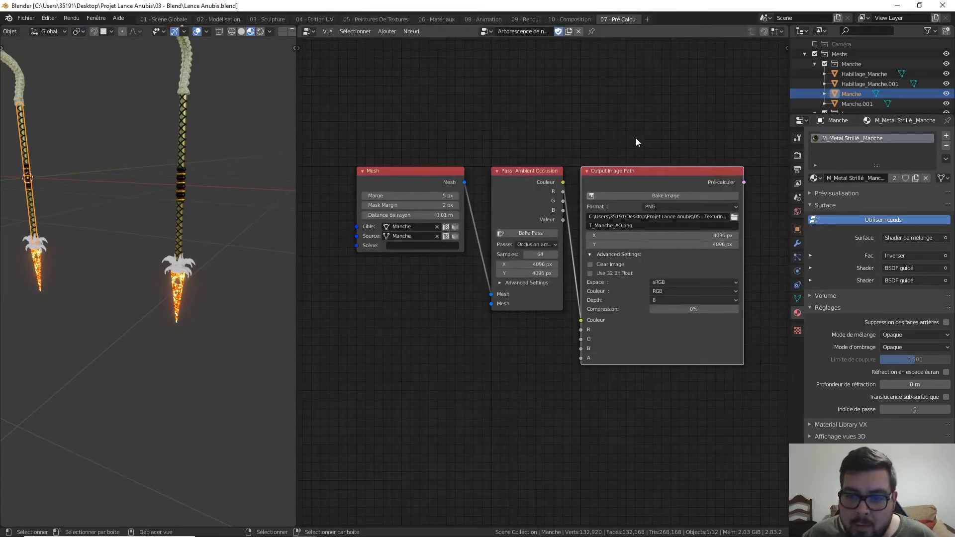
Step: Inspect the baked T_Manche_AO.png from the 4K folder in File Explorer, and close the preview and the folder
{"action": "key", "text": "super"}
{"action": "left_click", "coordinate": [256, 528]}
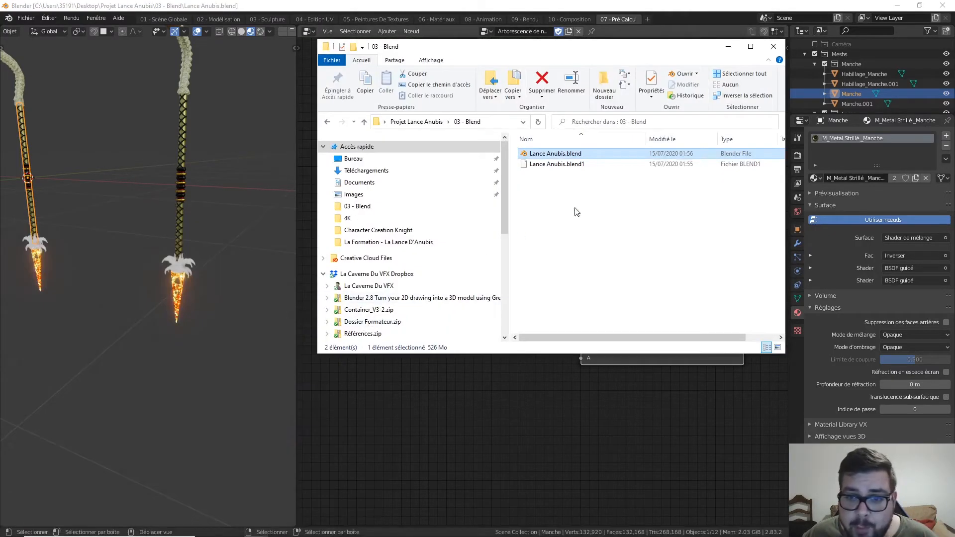
{"action": "left_click", "coordinate": [393, 218]}
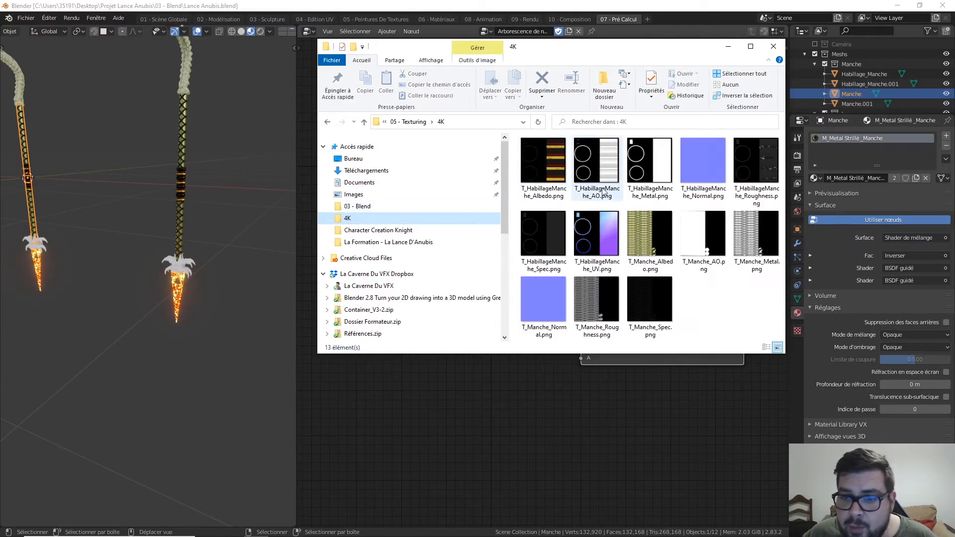
{"action": "double_click", "coordinate": [706, 241]}
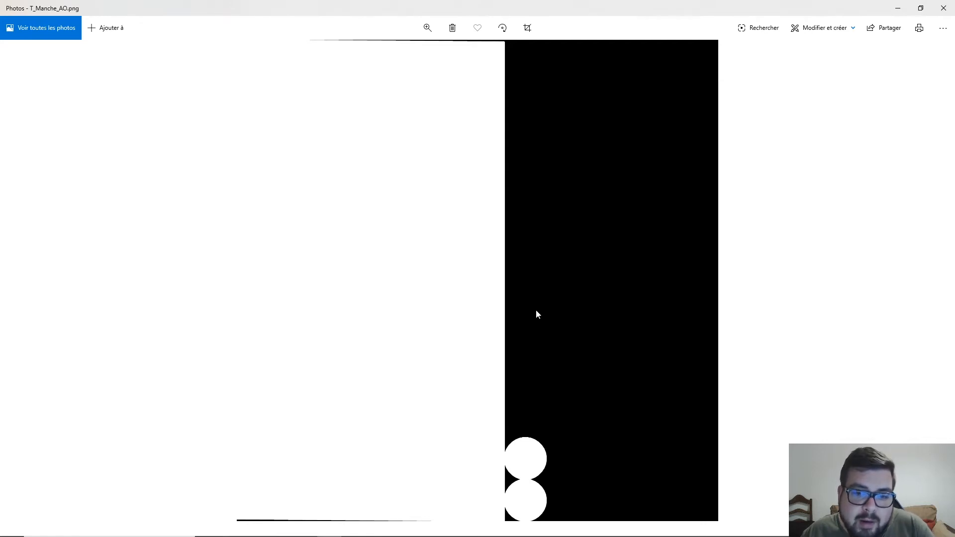
{"action": "left_click", "coordinate": [943, 8]}
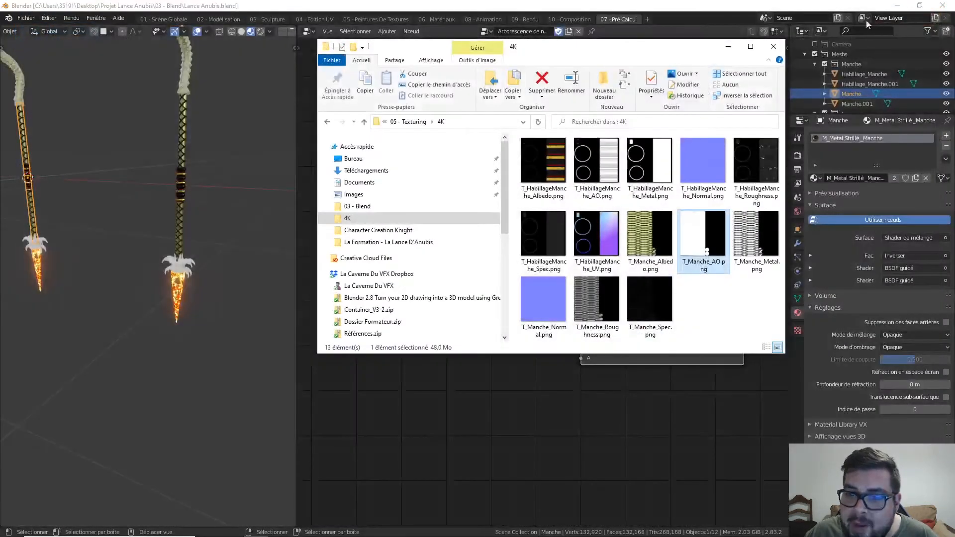
{"action": "left_click", "coordinate": [773, 47]}
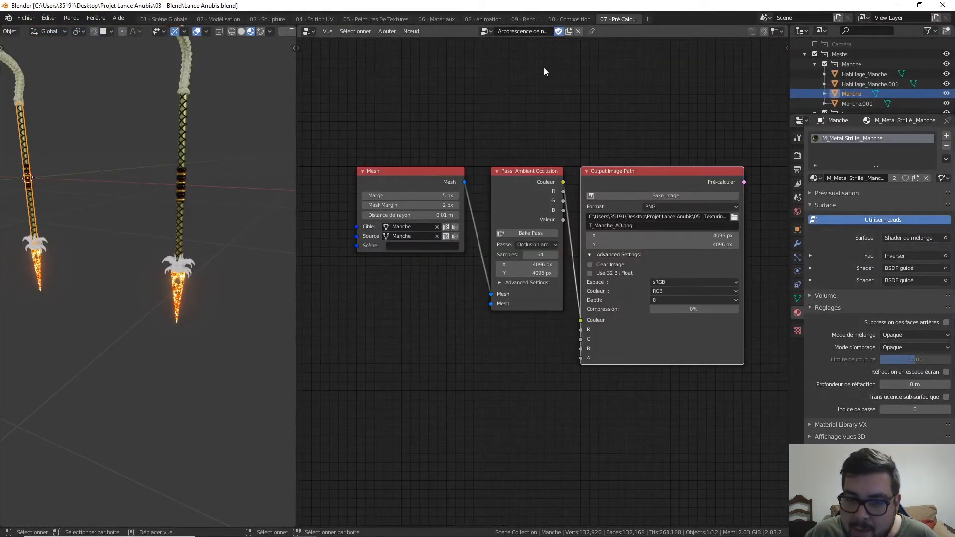
Step: Set the bake pass to UV and rename the output image file as T_Manche_UV.png
{"action": "left_click", "coordinate": [527, 244]}
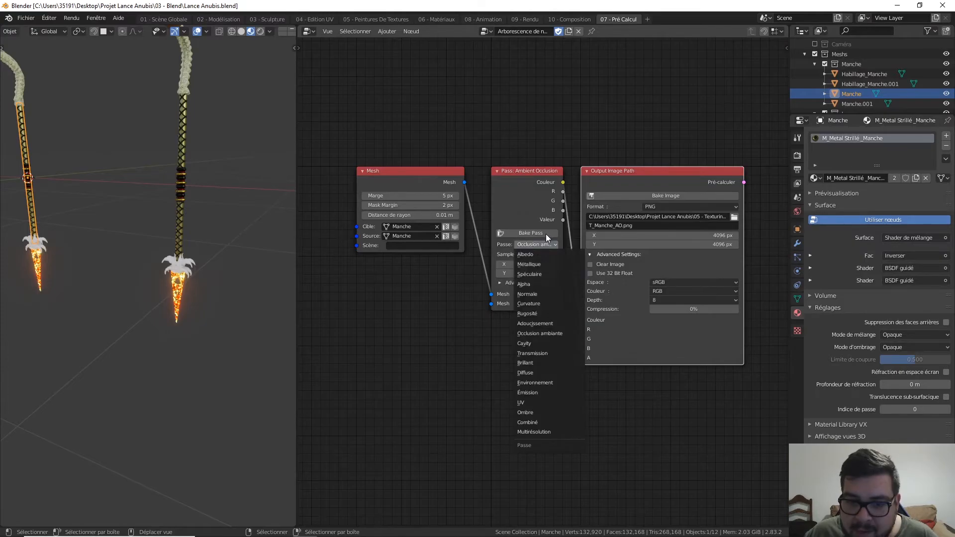
{"action": "left_click", "coordinate": [537, 402]}
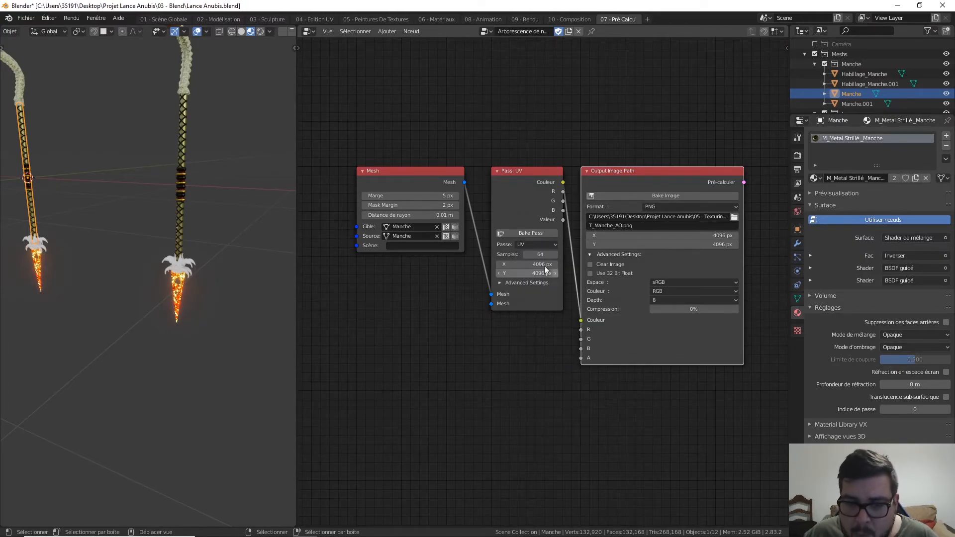
{"action": "left_click", "coordinate": [628, 227]}
{"action": "left_click", "coordinate": [624, 226]}
{"action": "key", "text": "BackSpace"}
{"action": "key", "text": "BackSpace"}
{"action": "type", "text": "UV"}
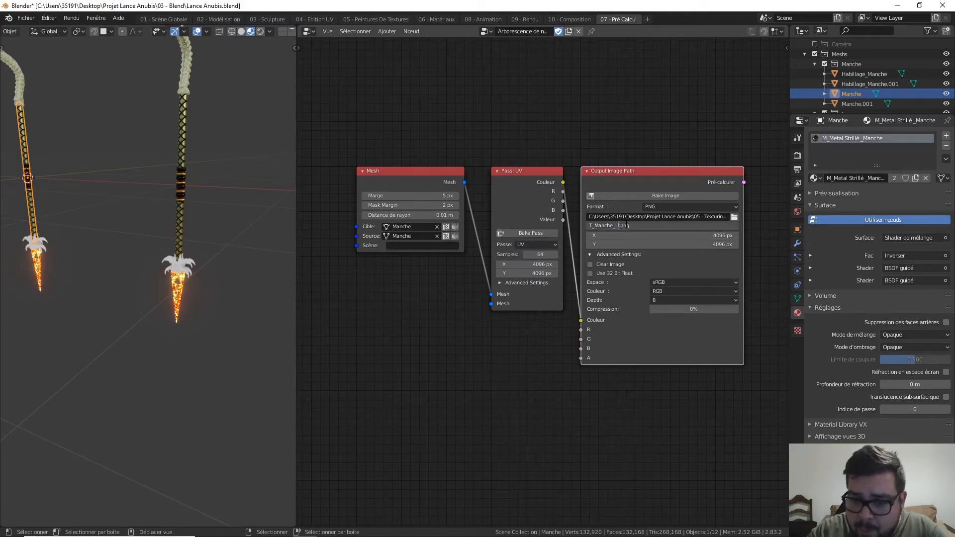
Step: Set the output image's colour space to XYZ and bake the handle's UV image
{"action": "left_click", "coordinate": [676, 282]}
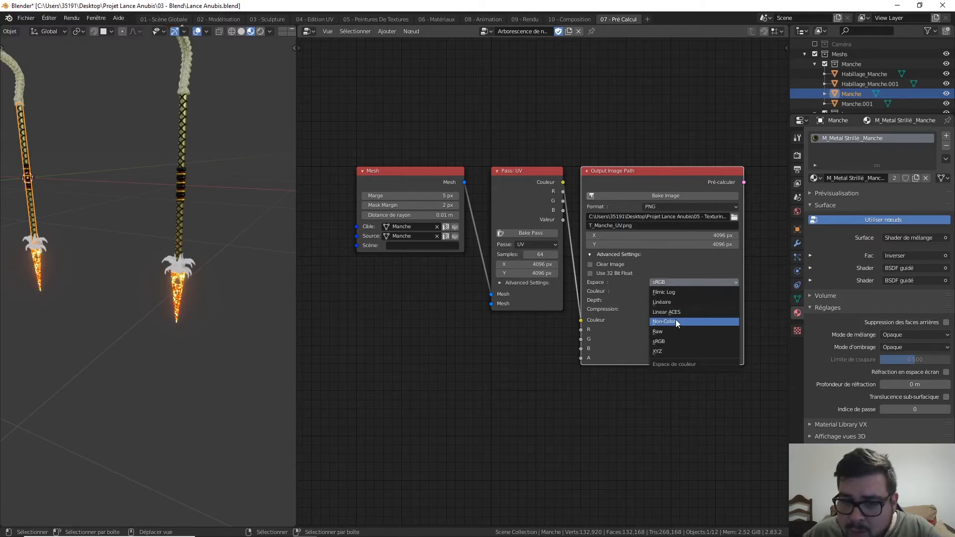
{"action": "left_click", "coordinate": [673, 352]}
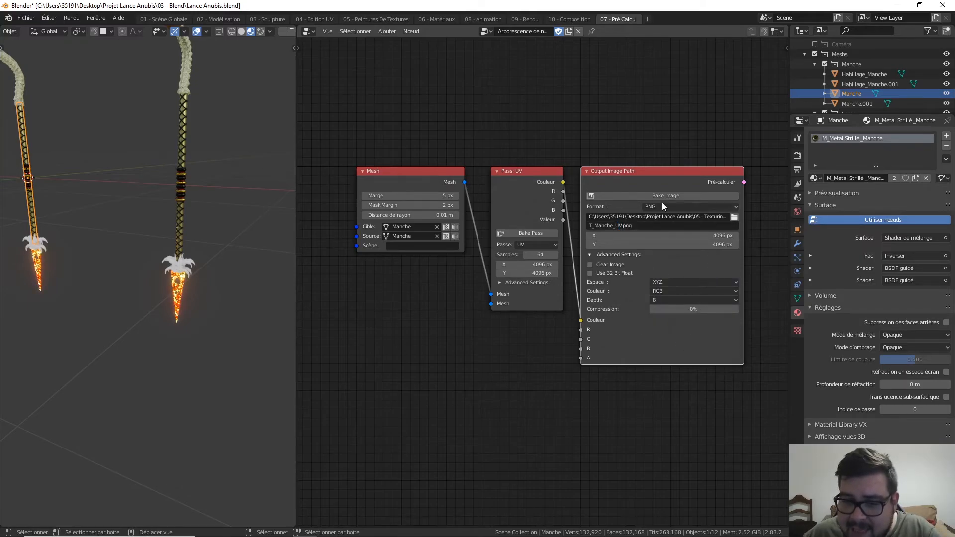
{"action": "left_click", "coordinate": [679, 195]}
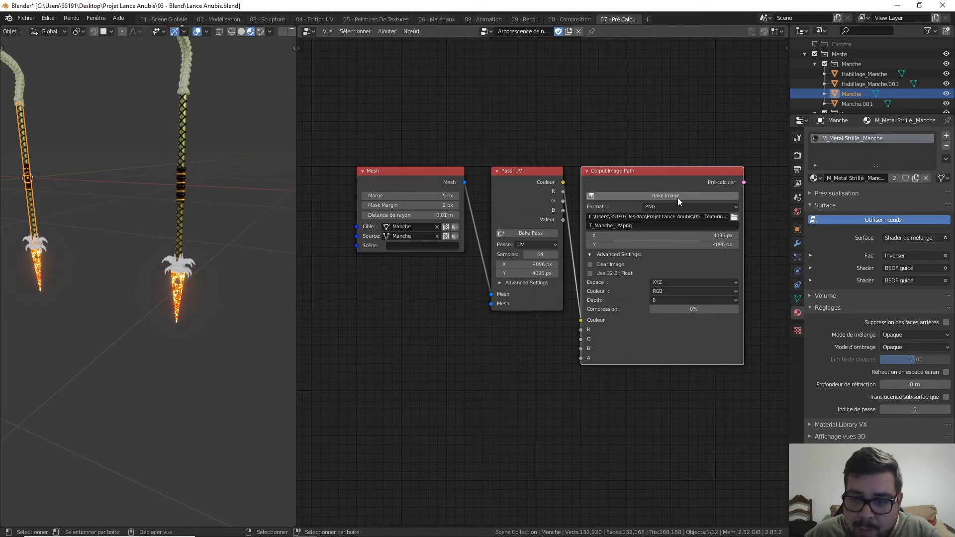
{"action": "left_click", "coordinate": [682, 241]}
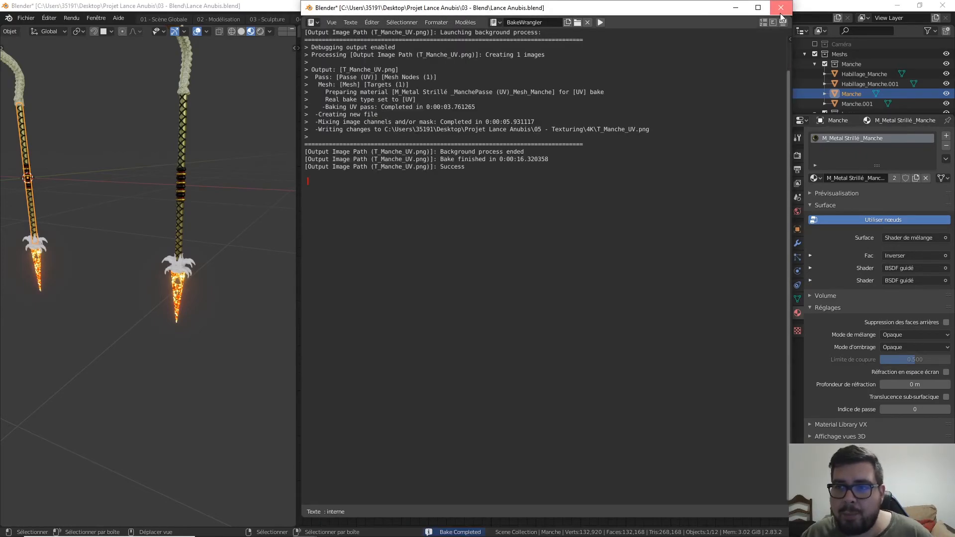
Step: Check the thumbnail of the baked T_Manche_UV.png in the 4K folder in File Explorer and close the folder
{"action": "key", "text": "super"}
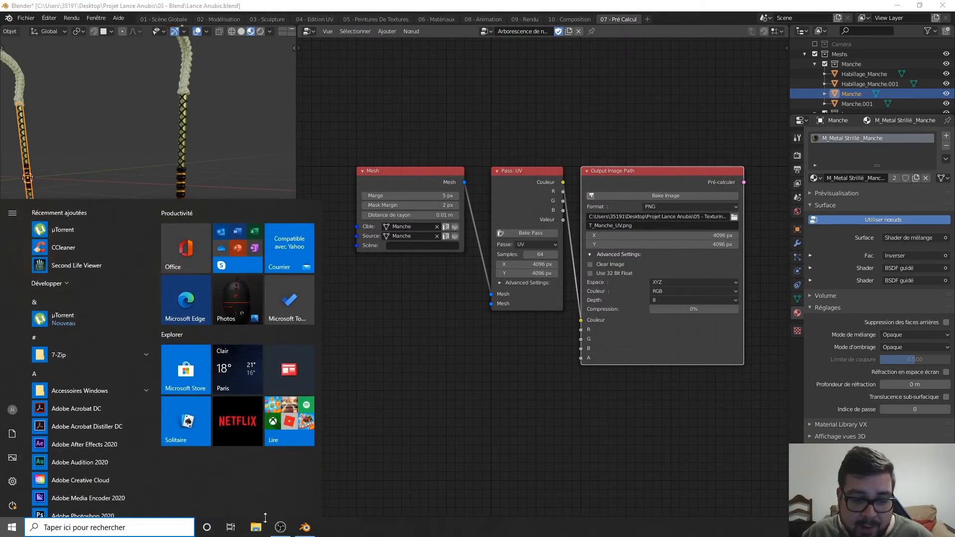
{"action": "left_click", "coordinate": [266, 525]}
{"action": "left_click", "coordinate": [348, 218]}
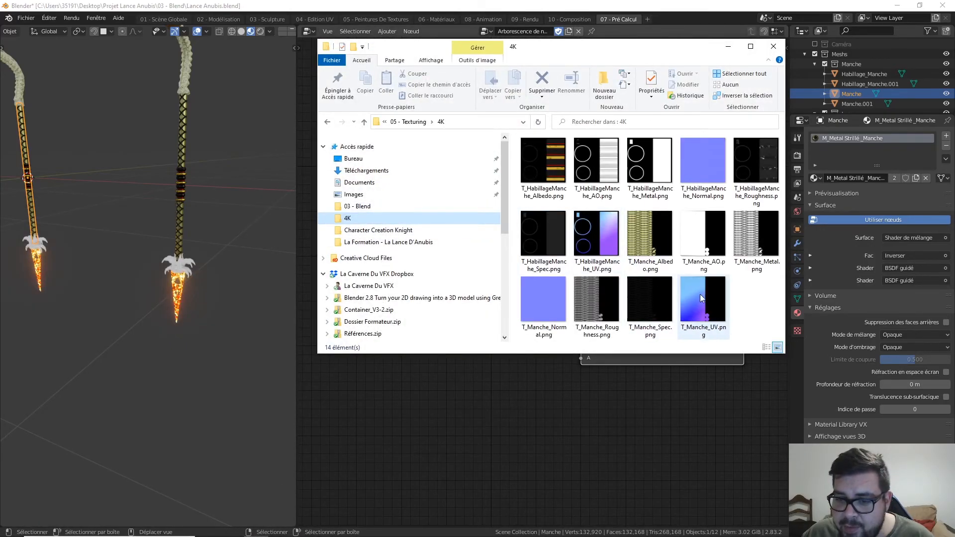
{"action": "left_click", "coordinate": [777, 47]}
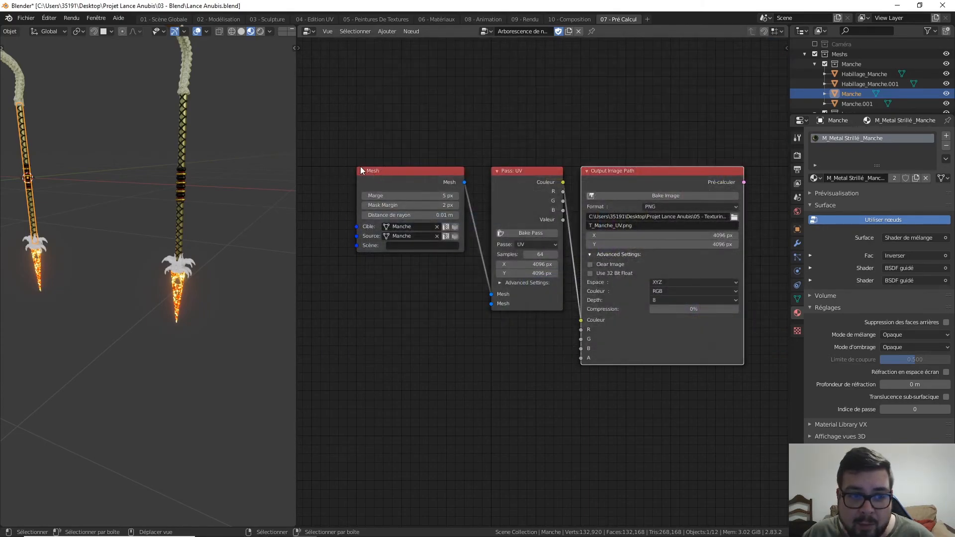
Step: Select the second spear's handle, Manche.001, and remove its M_Metal Strillé _Manche material slot in the 06-Matériaux workspace
{"action": "left_click", "coordinate": [186, 129]}
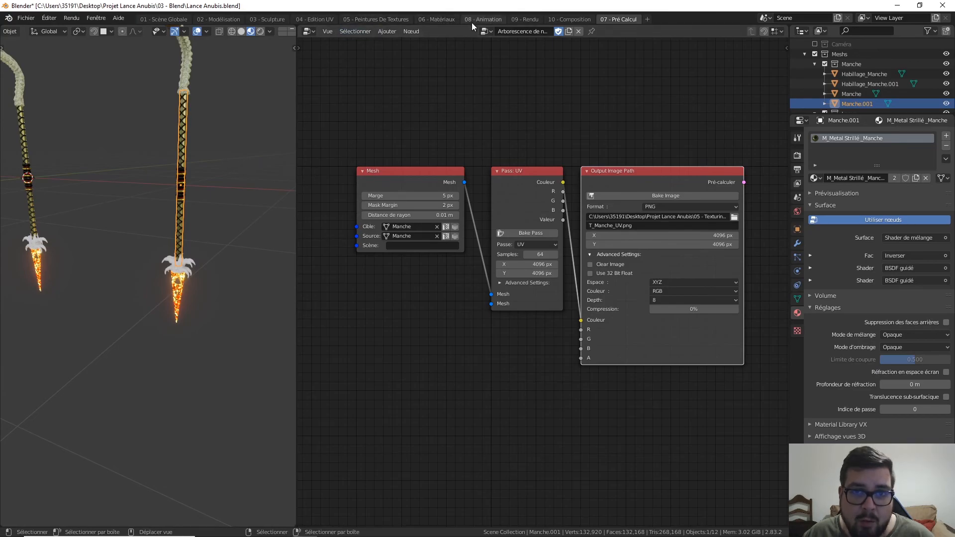
{"action": "left_click", "coordinate": [452, 19]}
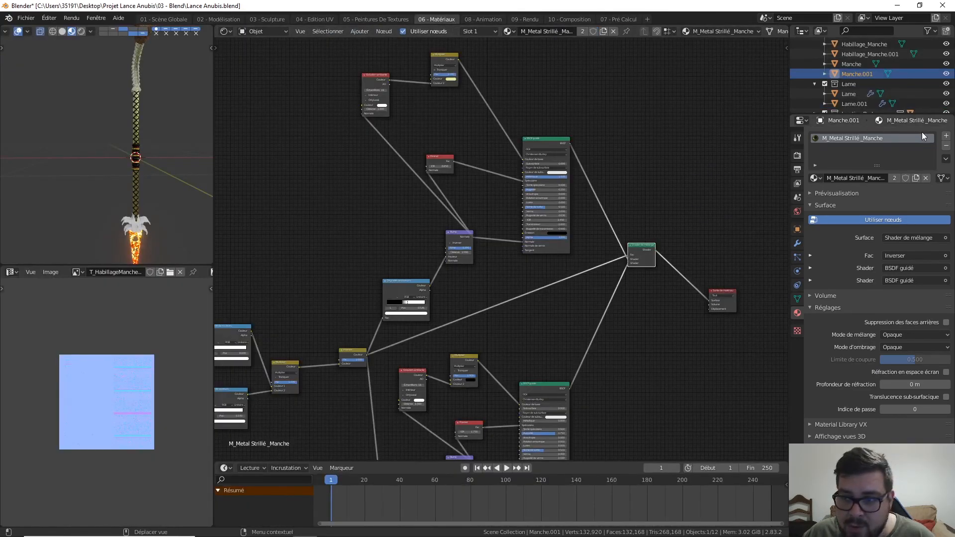
{"action": "left_click", "coordinate": [945, 148]}
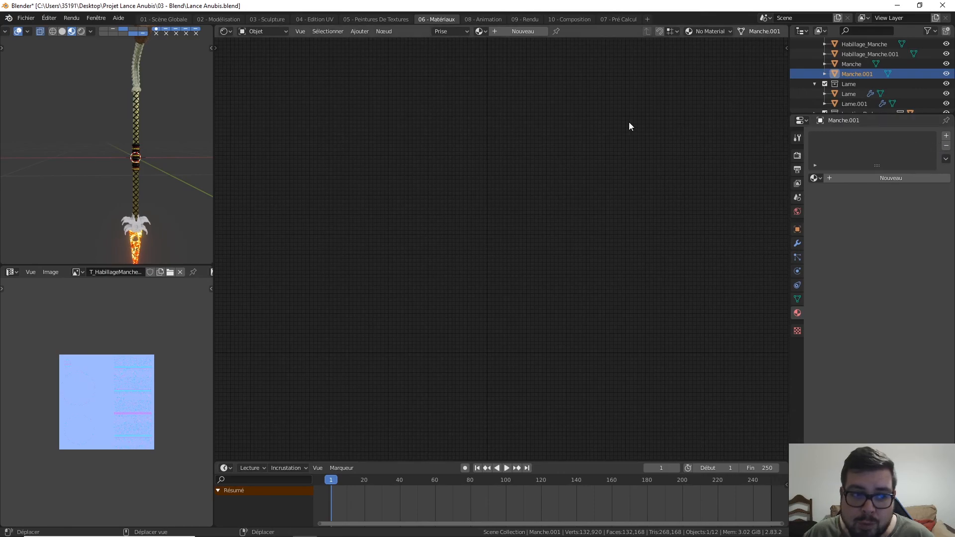
Step: Create a new material on the Manche.001 handle and open its name for editing
{"action": "scroll", "coordinate": [146, 135], "scroll_direction": "down", "scroll_amount": 2}
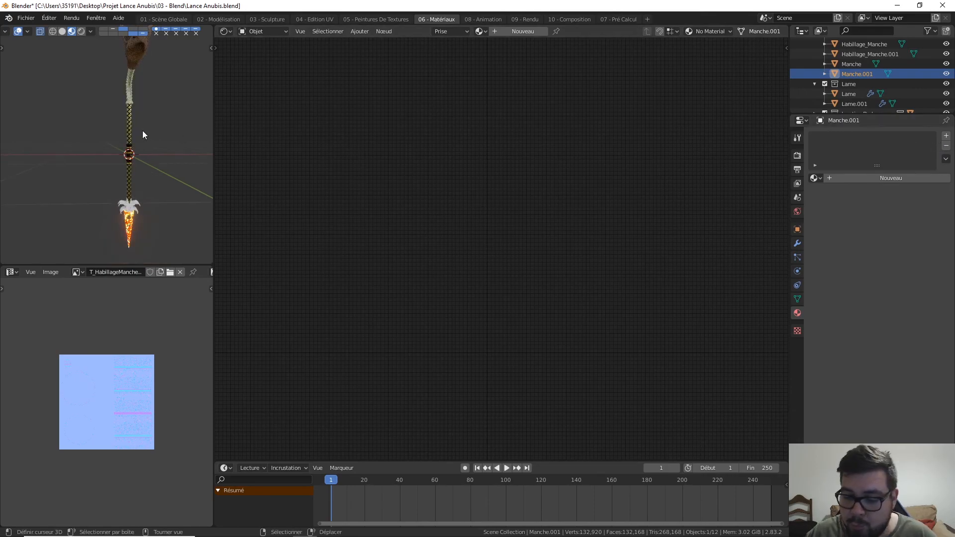
{"action": "key", "text": "KP_Decimal"}
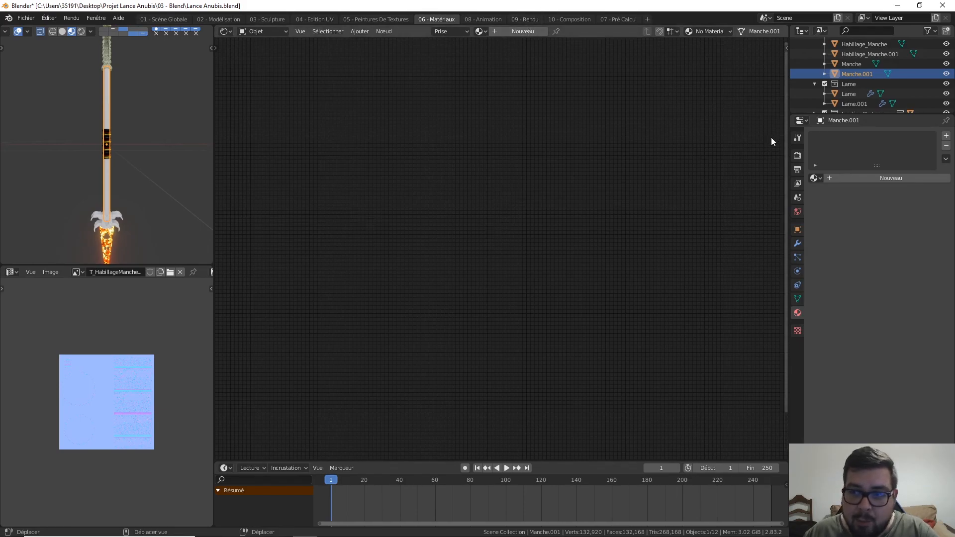
{"action": "left_click", "coordinate": [867, 181]}
{"action": "left_click", "coordinate": [840, 178]}
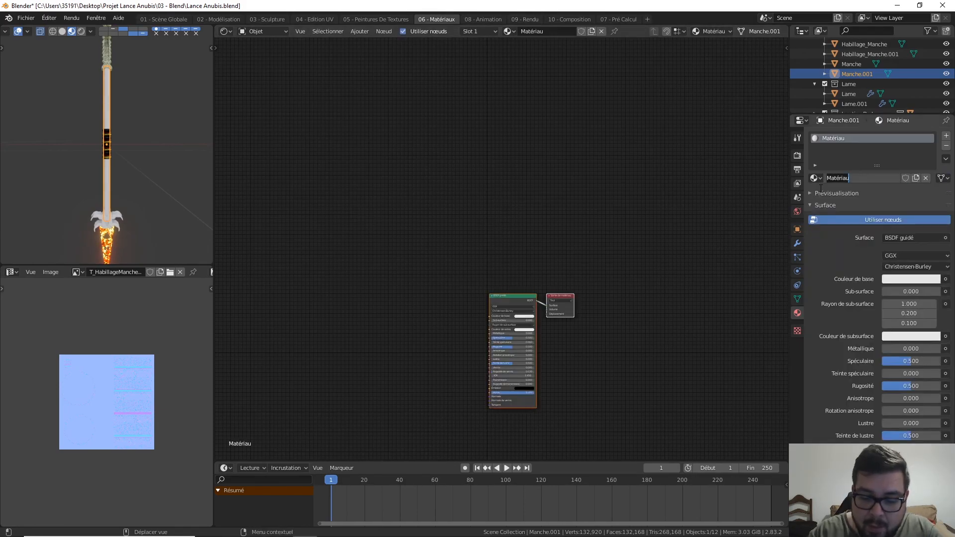